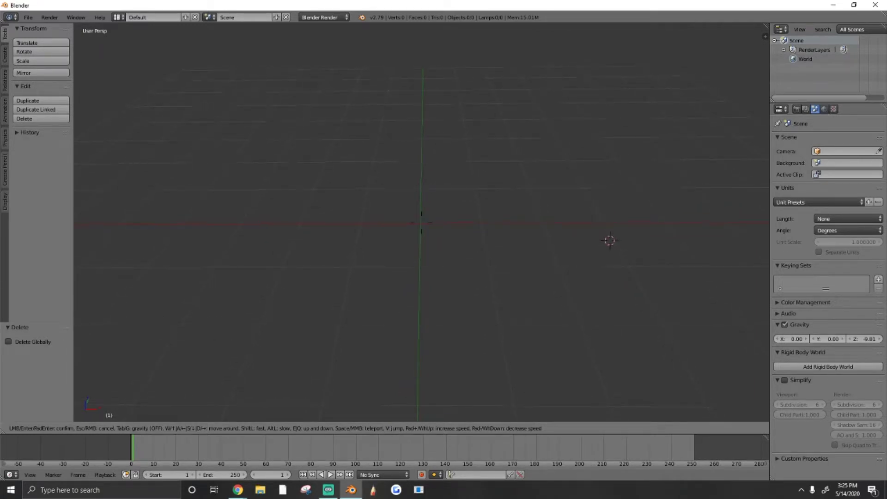
Place the 3D cursor at the grid centre and add a 13-vertex cylinder mesh there.
click(420, 222)
scroll(431, 223, down, 7)
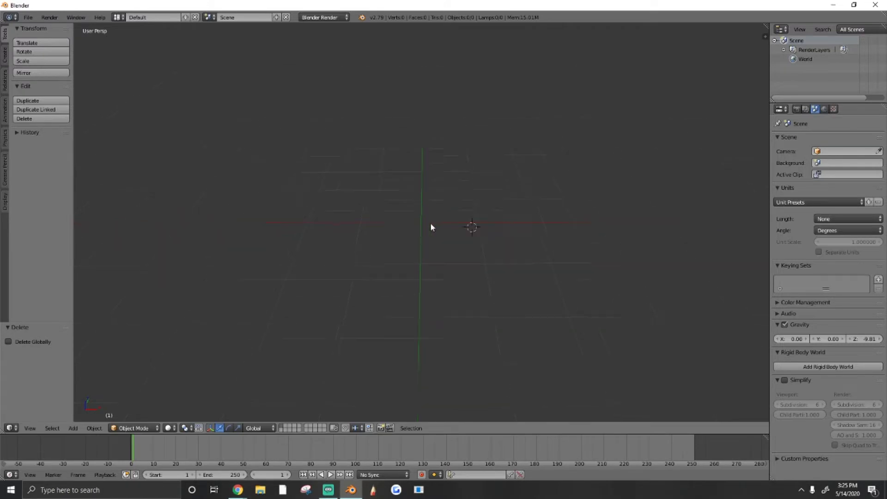
scroll(425, 220, up, 10)
scroll(415, 222, down, 5)
scroll(419, 227, up, 4)
scroll(417, 219, down, 5)
click(422, 226)
click(5, 55)
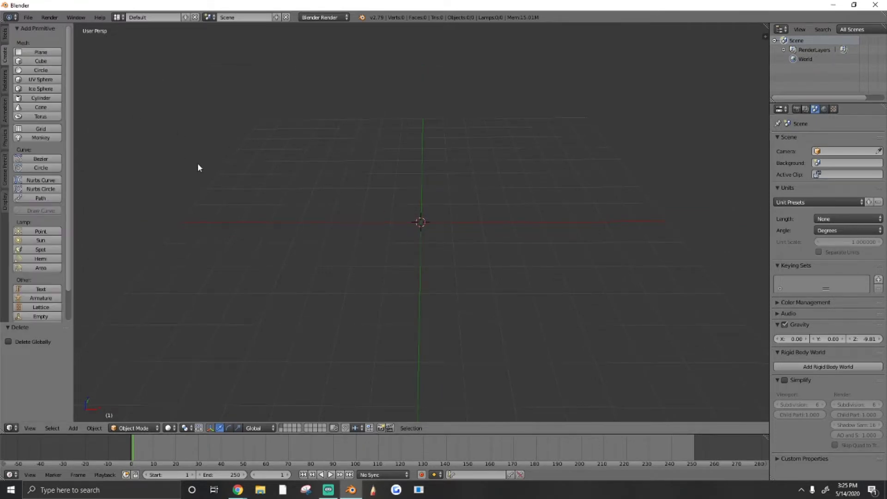
click(40, 98)
scroll(408, 243, up, 3)
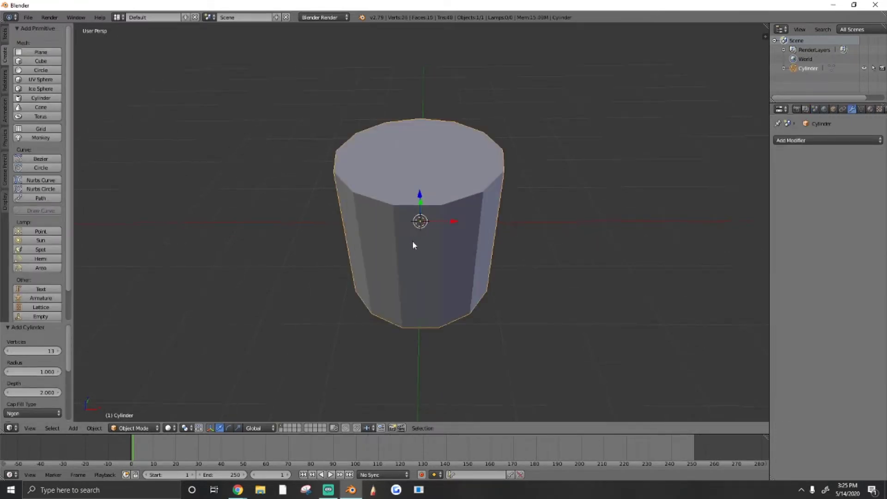
In Edit Mode, select the cylinder's top face and raise it along Z to make the cylinder taller.
key(Tab)
click(345, 231)
right_click(356, 191)
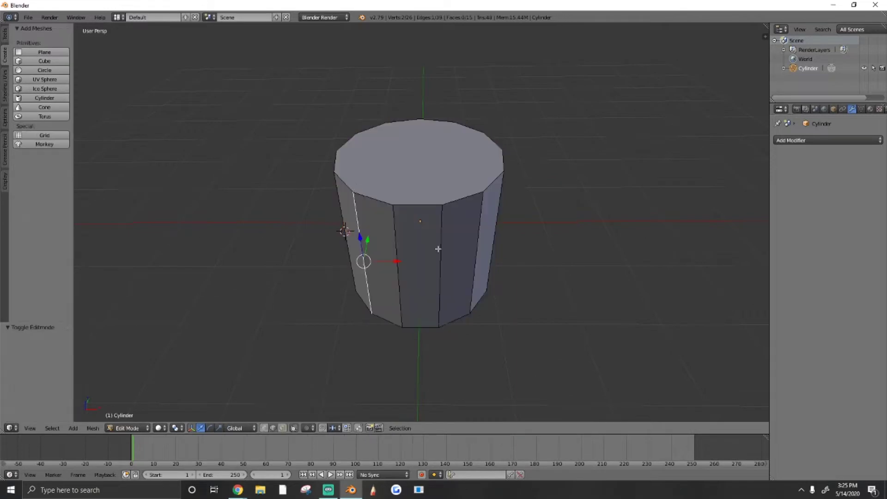
click(282, 429)
key(shift+f)
key(s)
click(421, 223)
right_click(427, 254)
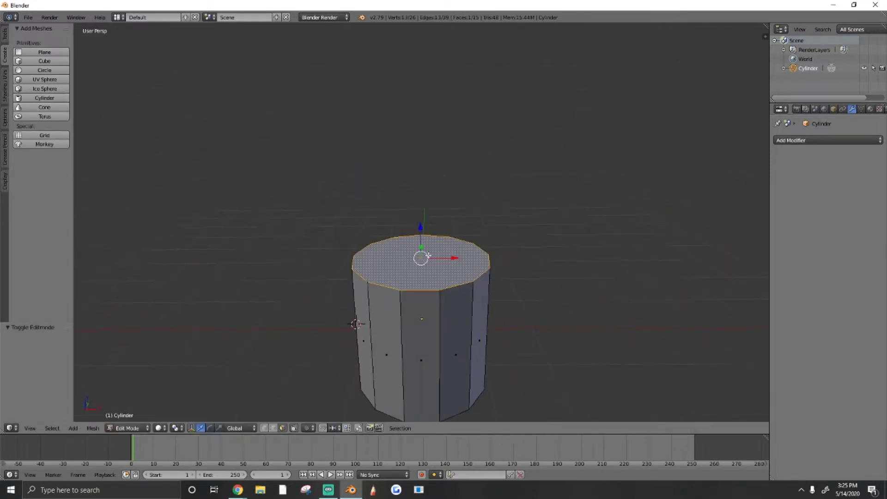
drag(420, 226, 419, 222)
click(418, 162)
Add two evenly spaced horizontal loop cuts around the cylinder's side.
key(a)
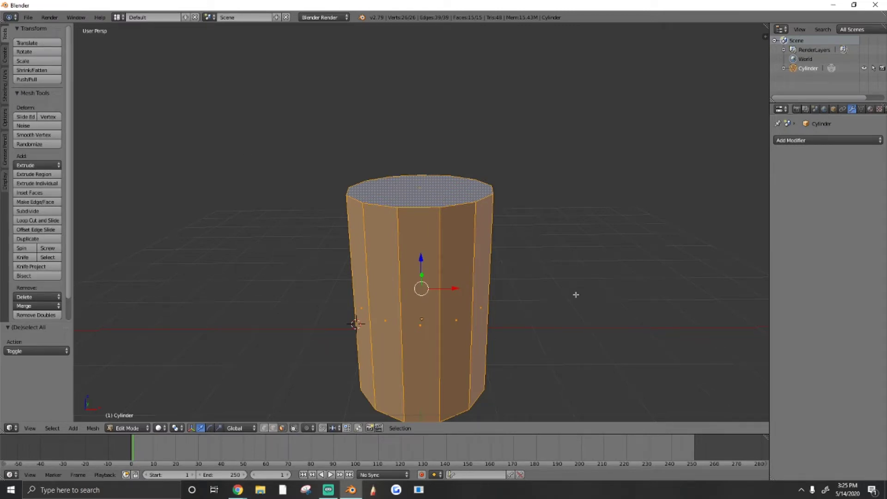
click(45, 222)
scroll(454, 304, up, 1)
click(455, 303)
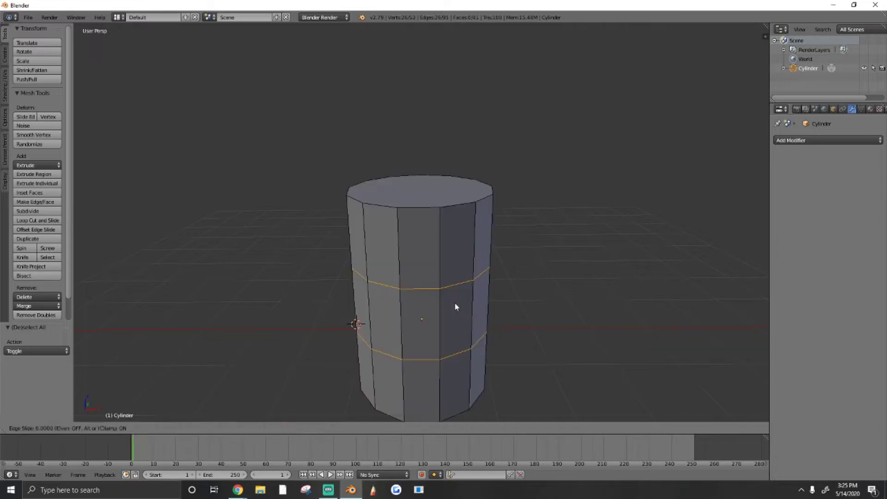
click(454, 302)
Select two diagonally opposite loop vertices on the front face and scale them apart along Z by about 1.47.
right_click(419, 303)
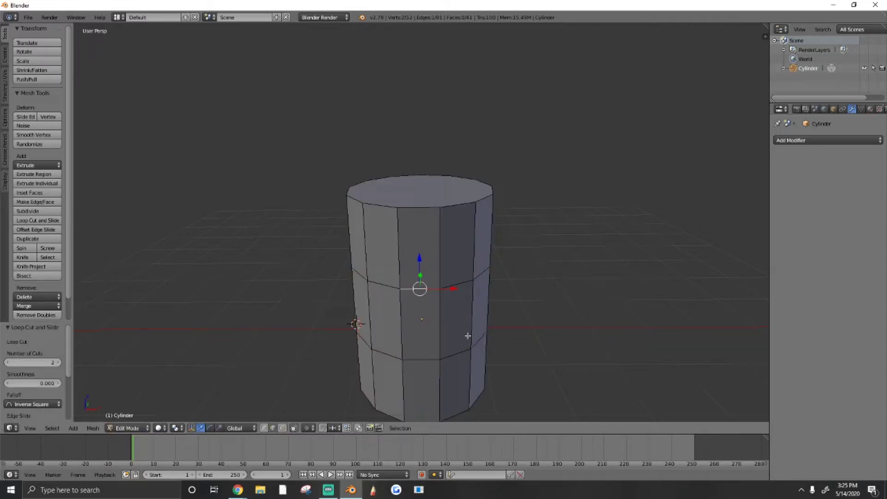
key(a)
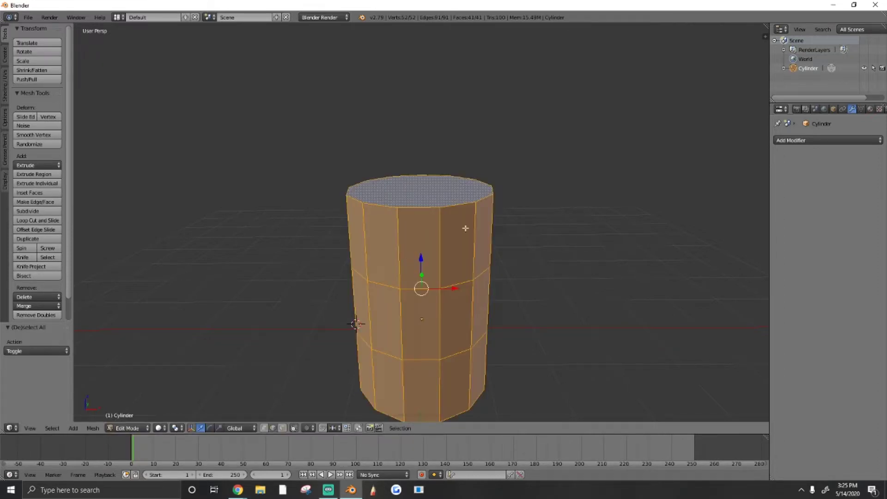
key(a)
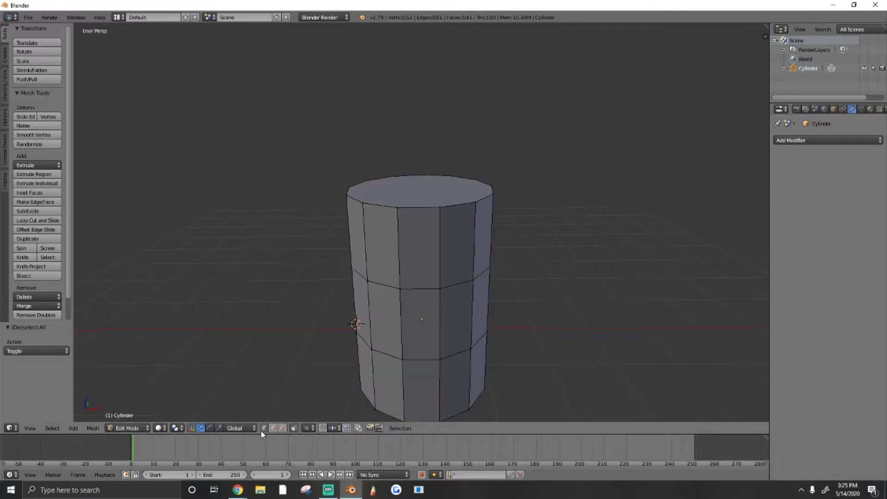
right_click(399, 353)
key(s)
key(z)
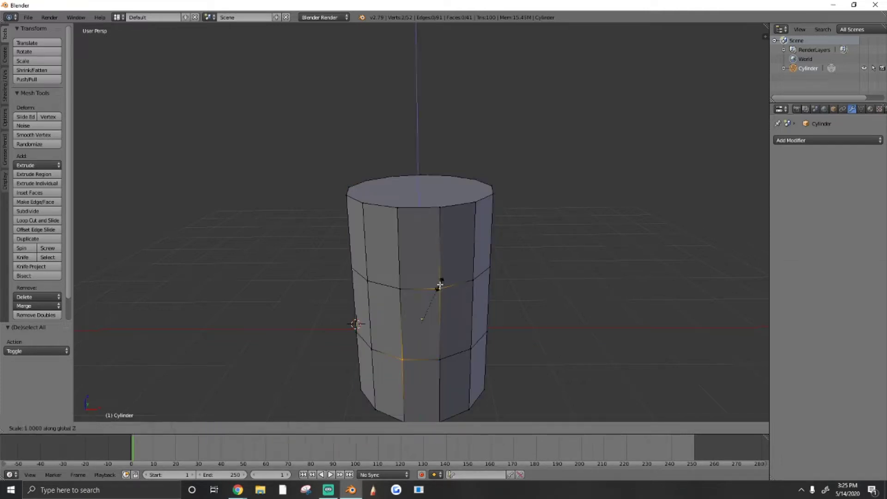
click(446, 264)
Spread two upper-loop vertices on either side of the front face apart along the X axis.
right_click(473, 285)
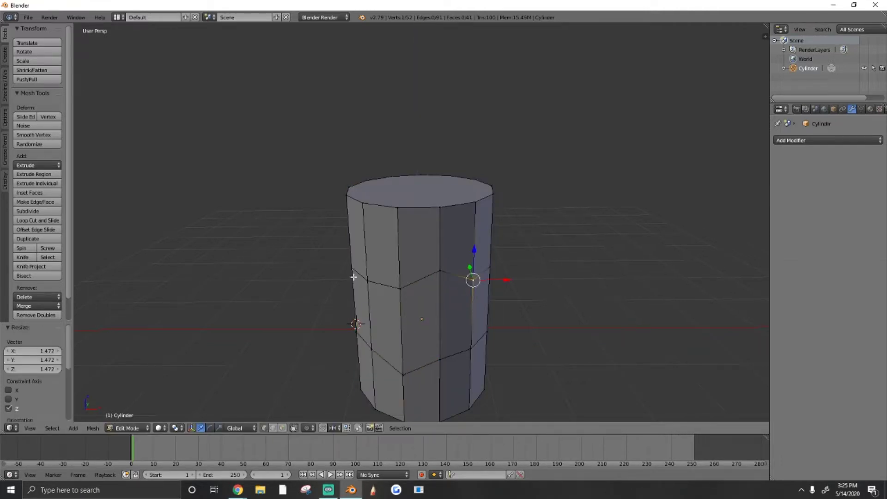
shift+right_click(369, 284)
key(s)
key(x)
click(489, 340)
key(a)
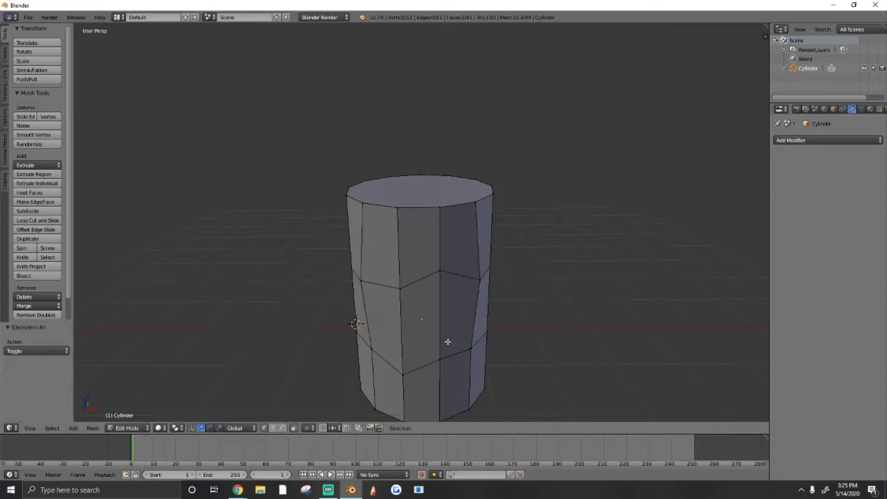
key(a)
key(w)
click(496, 346)
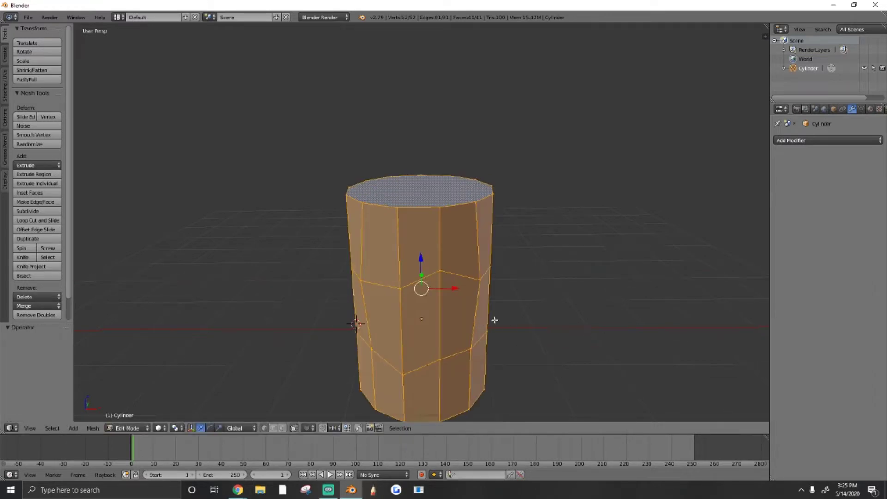
On another side, scale two diagonal loop vertices along Z by about 1.21 and spread them slightly apart horizontally.
key(shift+f)
key(w)
key(Escape)
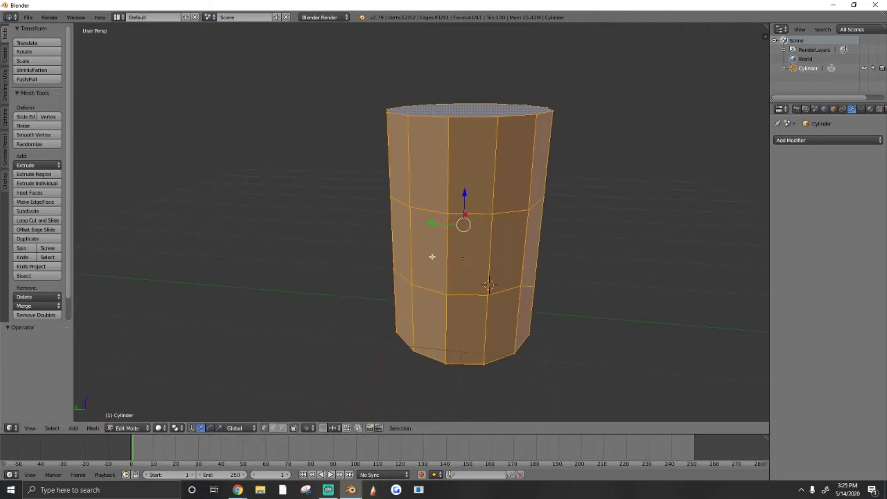
right_click(430, 289)
shift+right_click(420, 220)
key(s)
key(z)
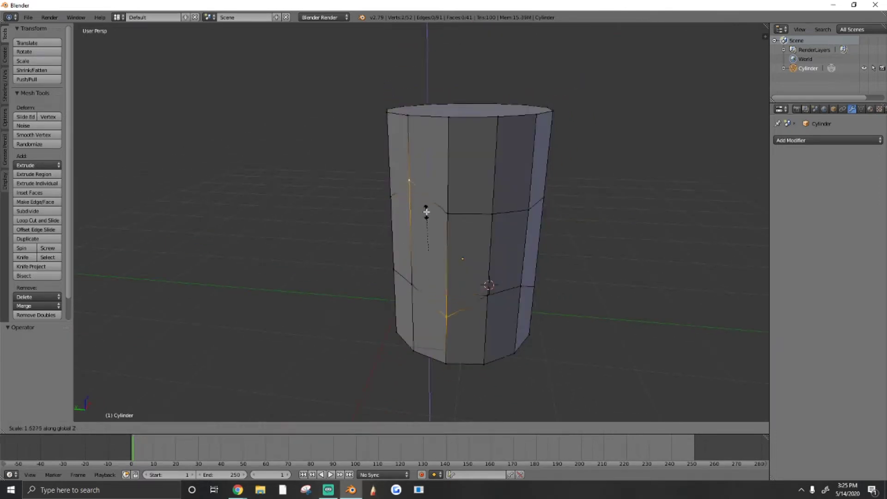
click(427, 222)
key(s)
key(z)
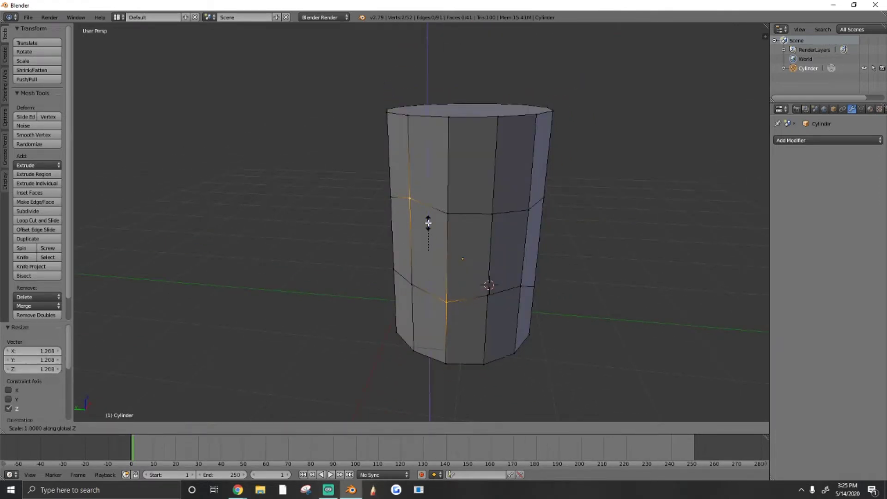
click(411, 224)
key(a)
Select three loop vertices of a neighbouring side face and scale them along Z by about 1.28.
key(shift+f)
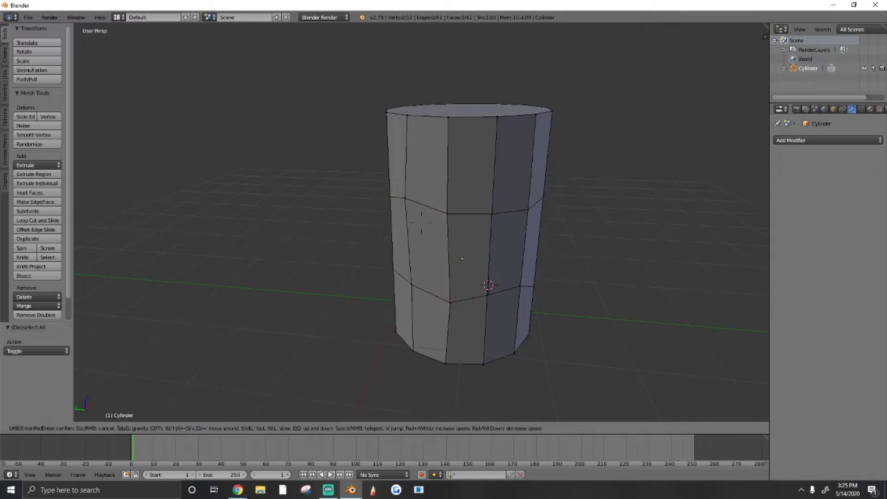
key(a)
key(e)
click(421, 223)
right_click(422, 229)
shift+right_click(423, 307)
shift+right_click(451, 324)
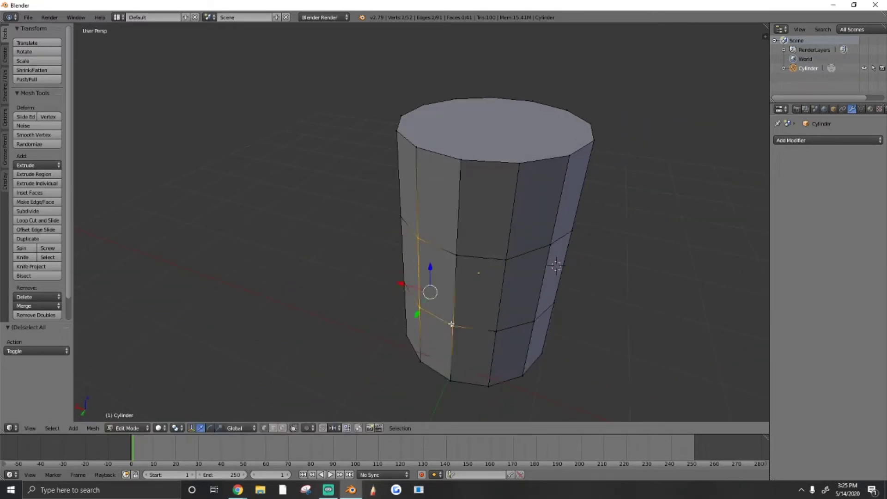
key(s)
key(z)
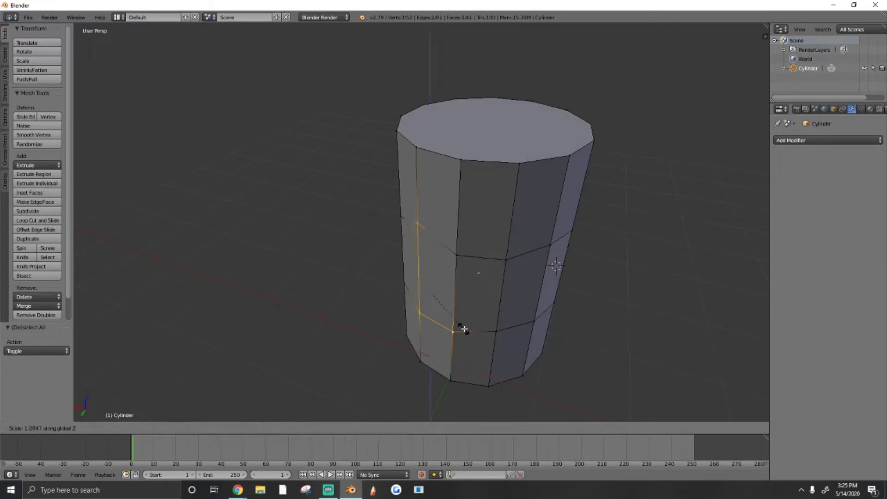
click(463, 328)
key(a)
On a further untouched side face, scale two diagonally opposite loop vertices apart along Z.
key(shift+f)
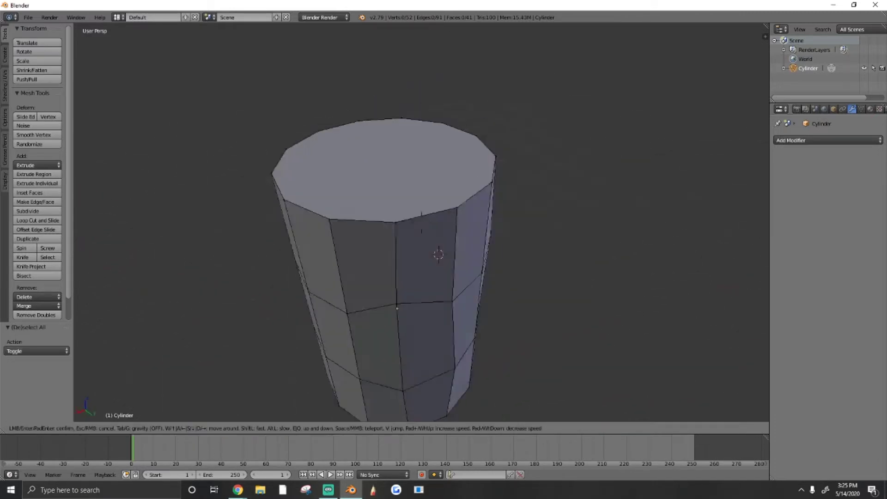
key(a)
key(q)
click(421, 222)
right_click(458, 273)
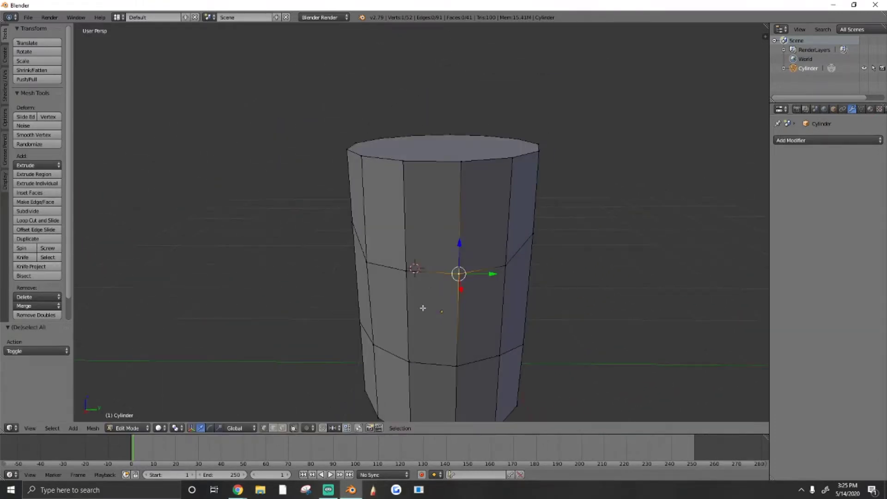
key(shift+s)
key(Escape)
shift+right_click(409, 366)
key(s)
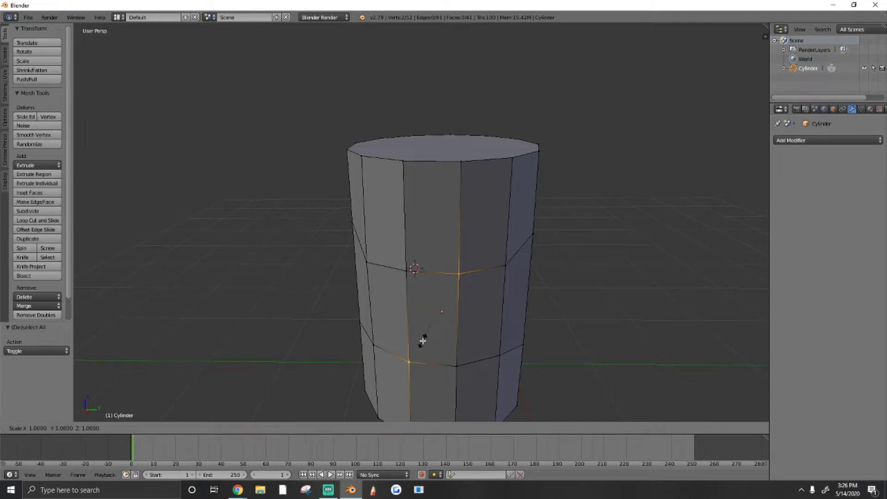
key(z)
click(421, 353)
Scale the same two vertices along X by about 1.20 and spread them apart along Y.
key(s)
key(x)
click(464, 361)
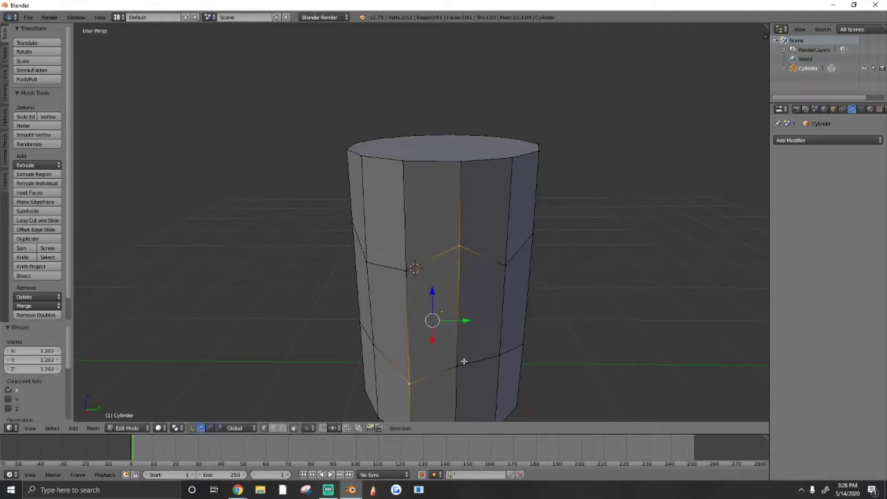
key(s)
key(y)
click(489, 358)
key(a)
key(a)
Return to Object Mode and examine the reshaped cylinder from several sides.
key(shift+f)
key(a)
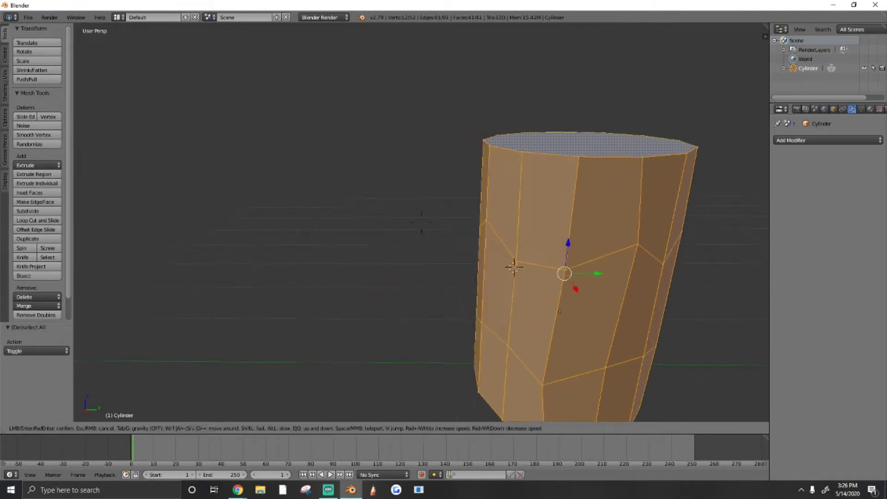
key(e)
click(421, 223)
key(Tab)
key(shift+f)
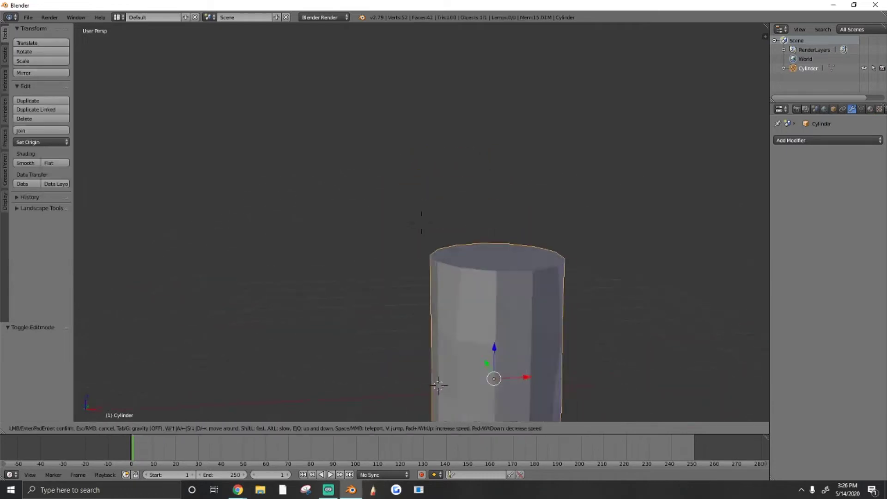
key(w)
key(d)
key(q)
click(422, 223)
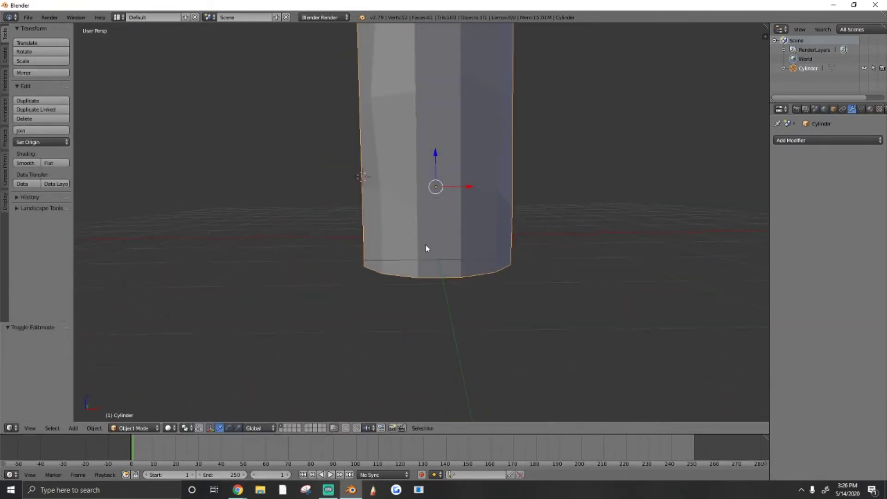
key(shift+f)
click(635, 191)
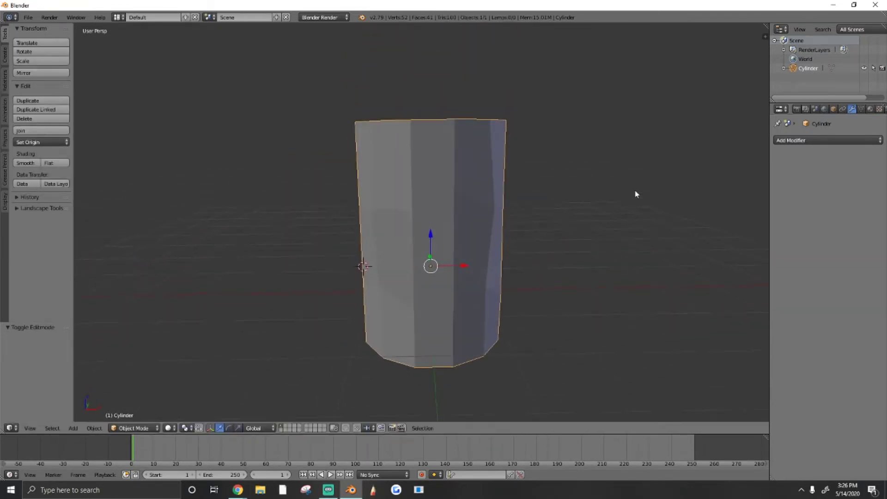
Add a Decimate modifier to the cylinder and lower its collapse ratio to about 0.58.
click(809, 141)
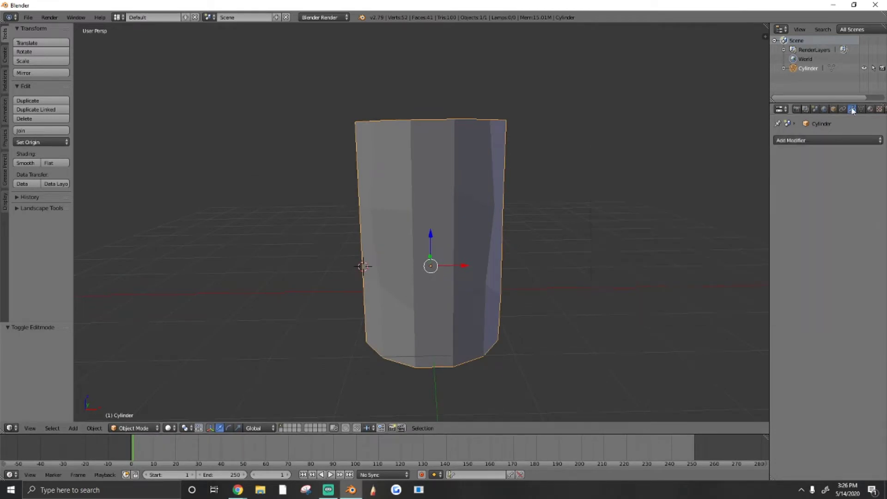
click(794, 140)
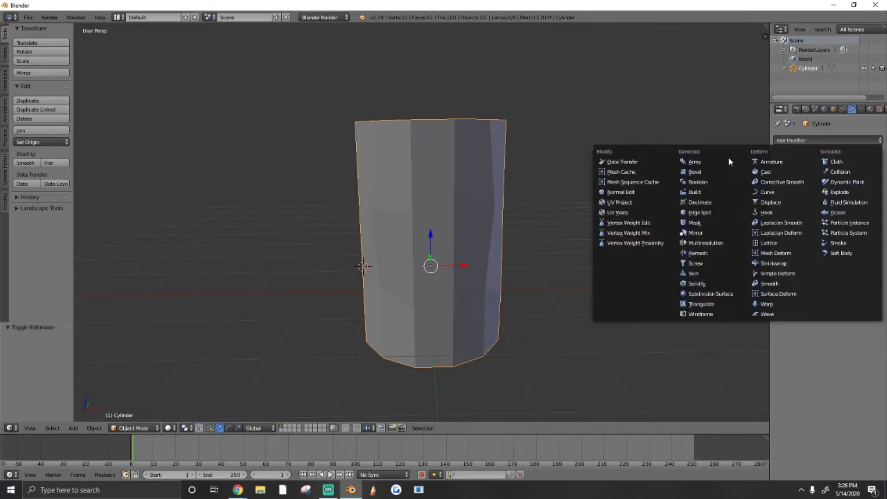
click(698, 203)
scroll(611, 218, down, 4)
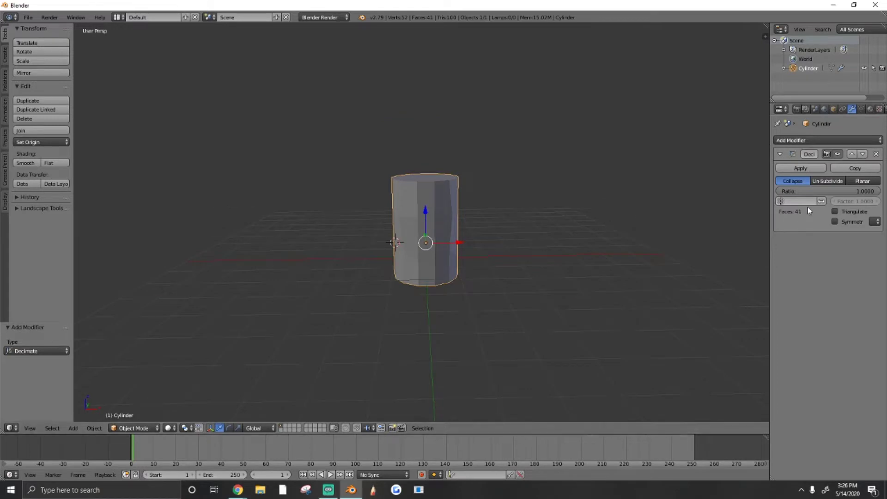
scroll(571, 224, up, 4)
drag(855, 193, 828, 197)
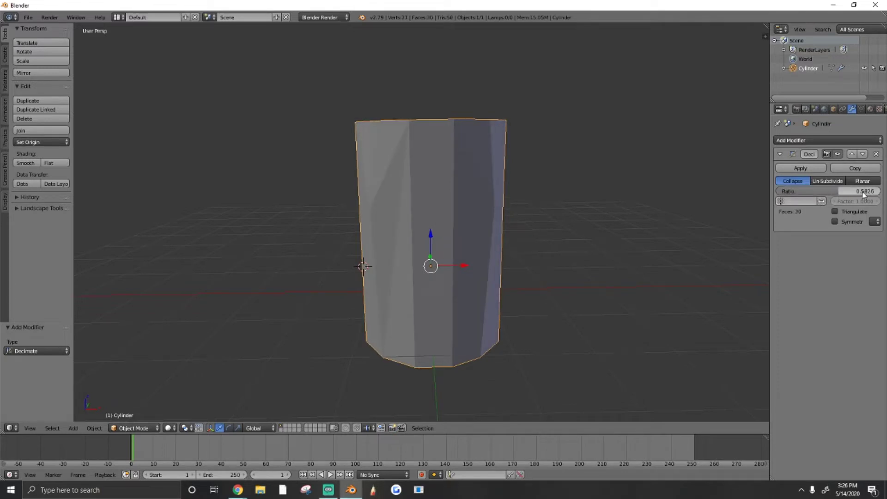
Check the decimated cylinder from another angle and set the Decimate ratio to about 0.67.
key(shift+f)
key(s)
key(e)
key(w)
click(415, 218)
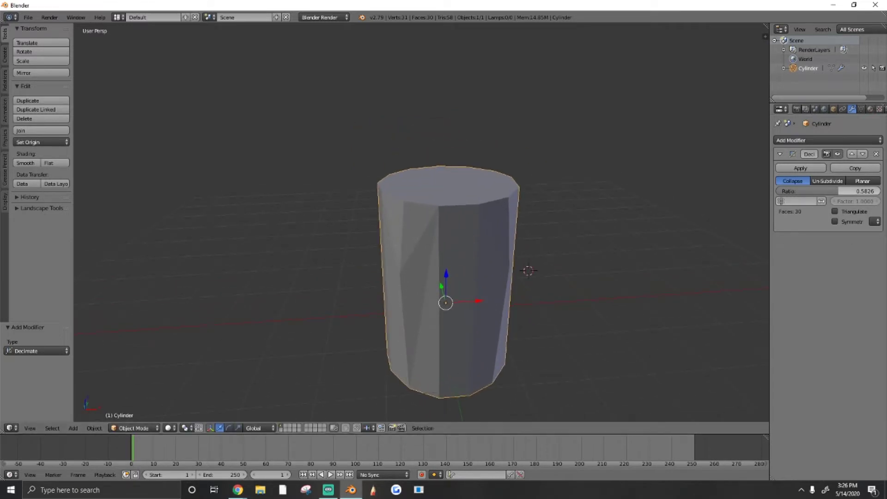
drag(838, 192, 847, 191)
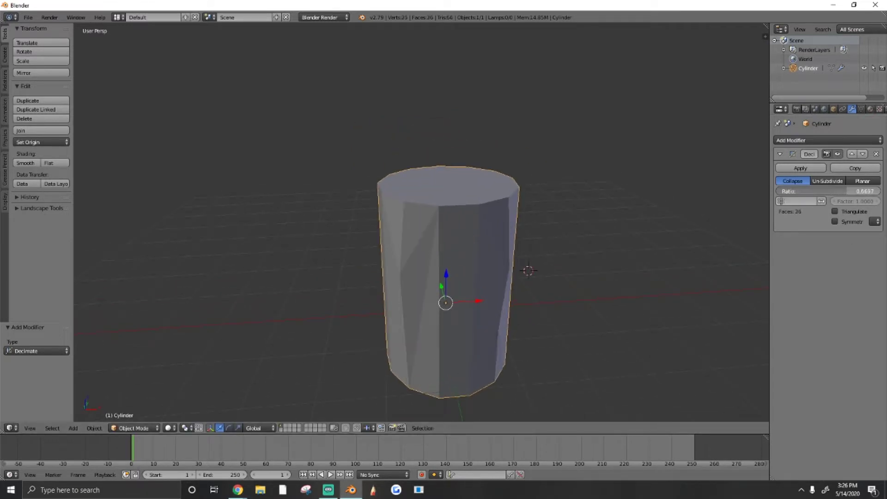
Add a centred loop cut between the cylinder's two existing middle rings, scale it slightly outward and return to Object Mode.
key(Tab)
click(37, 221)
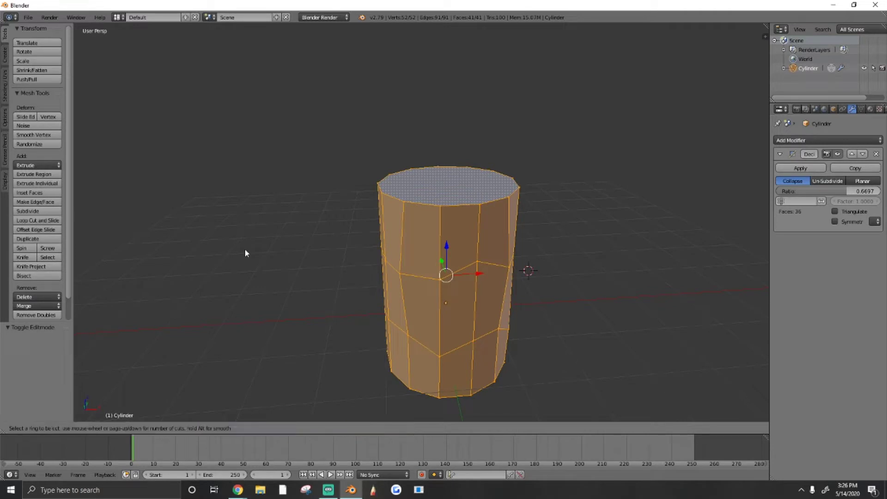
click(517, 301)
right_click(517, 297)
key(s)
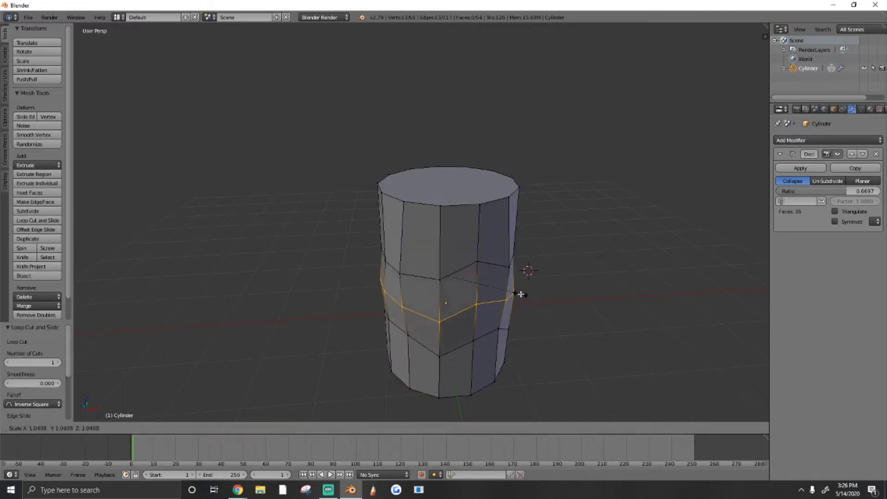
click(522, 294)
key(Tab)
Add a loop cut near the cylinder's upper edge, scale it slightly outward and return to Object Mode.
key(shift+f)
key(s)
key(w)
click(421, 224)
key(Tab)
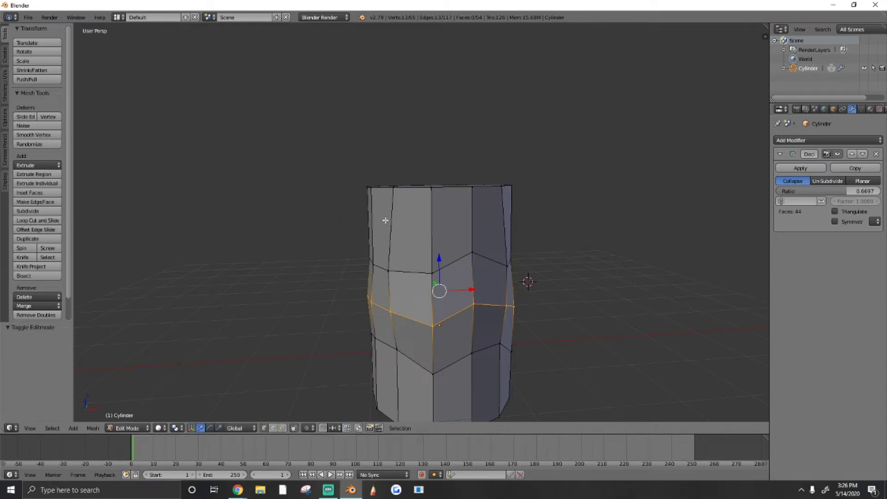
click(39, 222)
click(476, 214)
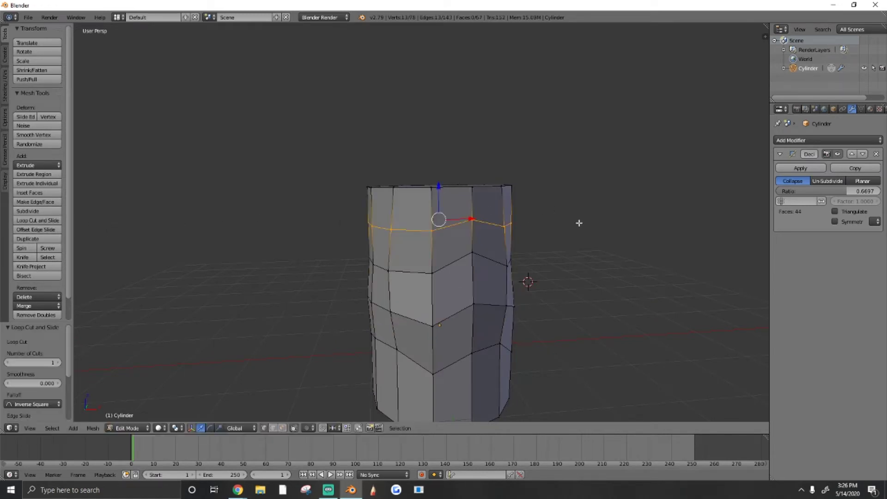
click(581, 225)
key(Tab)
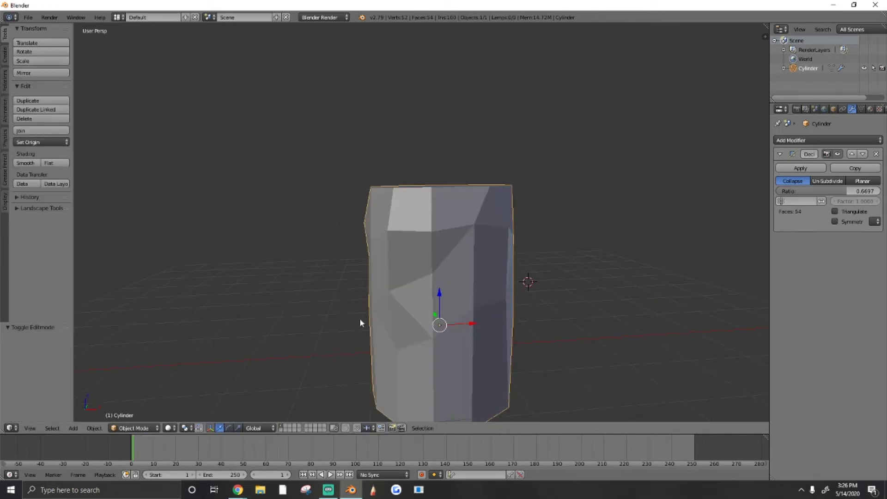
Add a loop cut near the cylinder's base, scale that ring slightly outward and return to Object Mode.
key(Tab)
click(46, 221)
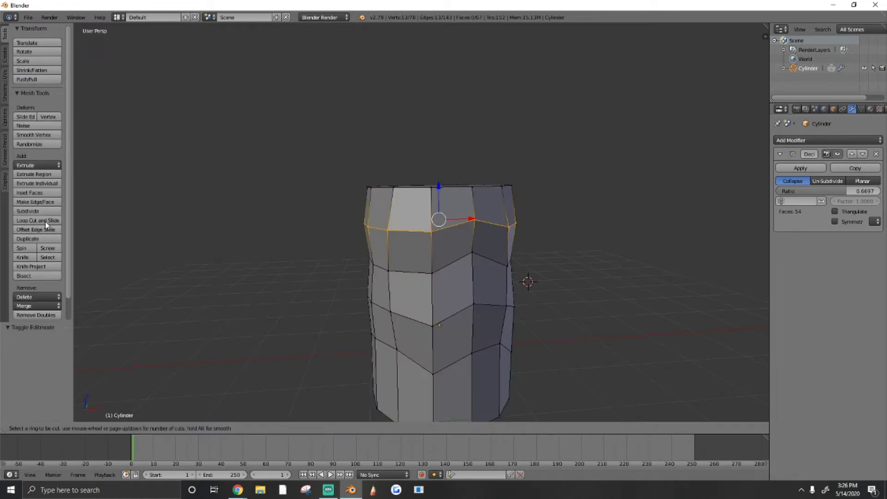
click(510, 375)
click(513, 374)
key(Tab)
key(Tab)
key(a)
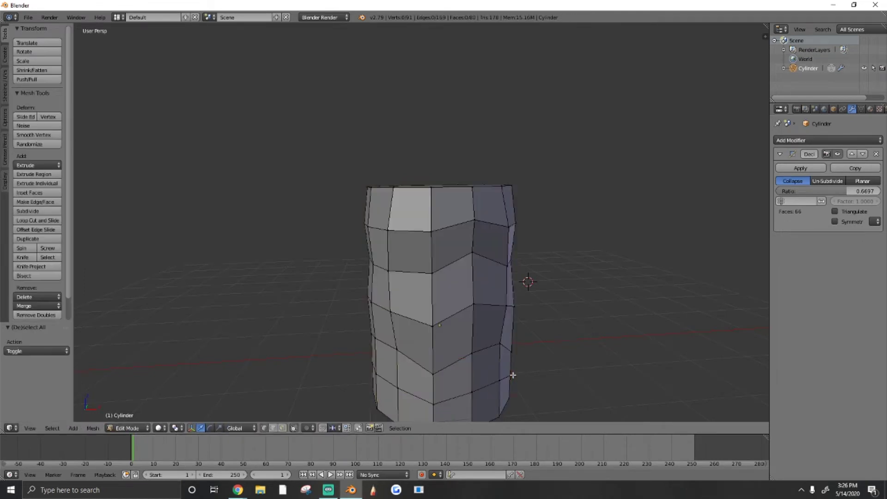
alt+right_click(502, 380)
key(s)
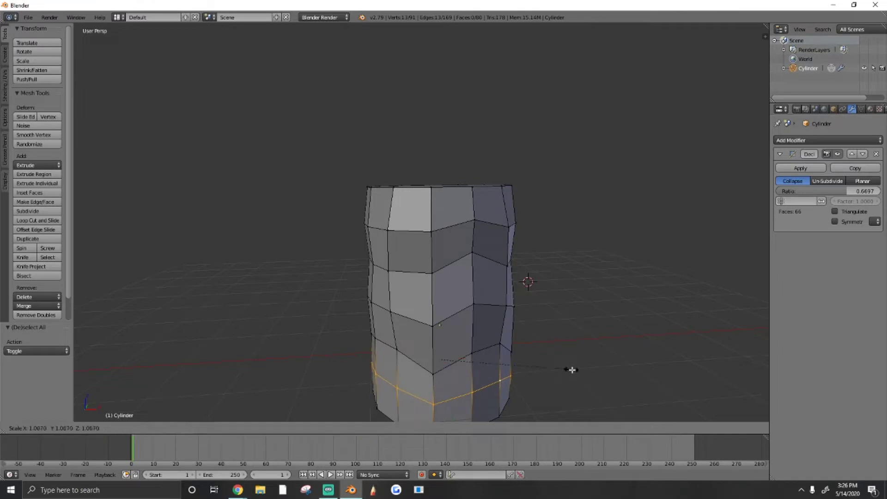
click(576, 370)
key(Tab)
Lower the cylinder's Decimate ratio to about 0.48.
key(shift+f)
key(s)
key(d)
key(w)
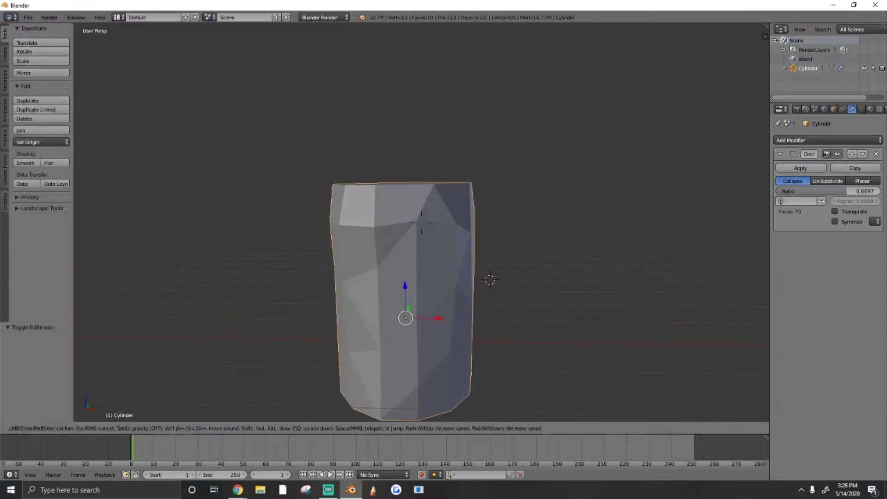
click(421, 224)
drag(849, 193, 825, 192)
Check the decimated cylinder from all sides and apply the Decimate modifier.
key(shift+f)
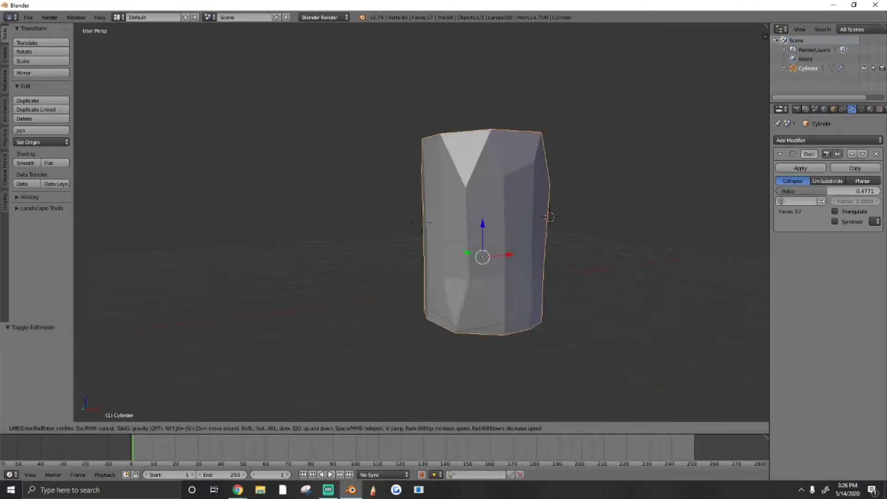
key(w)
key(a)
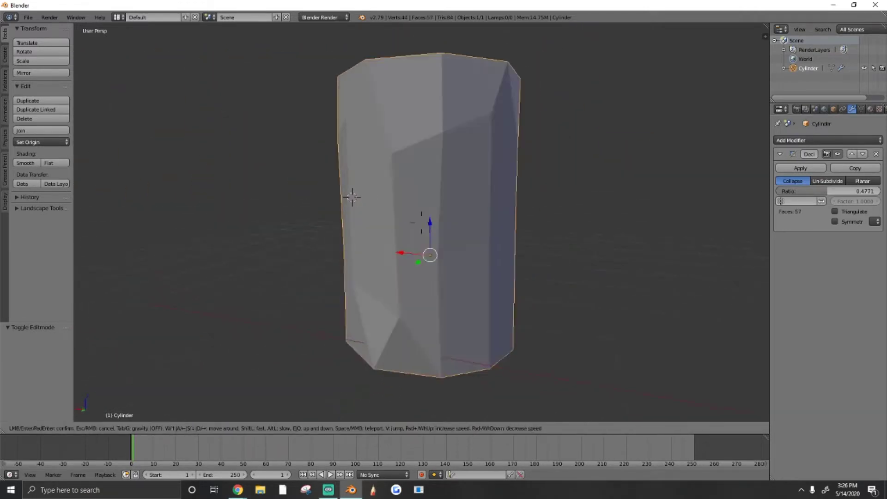
key(a)
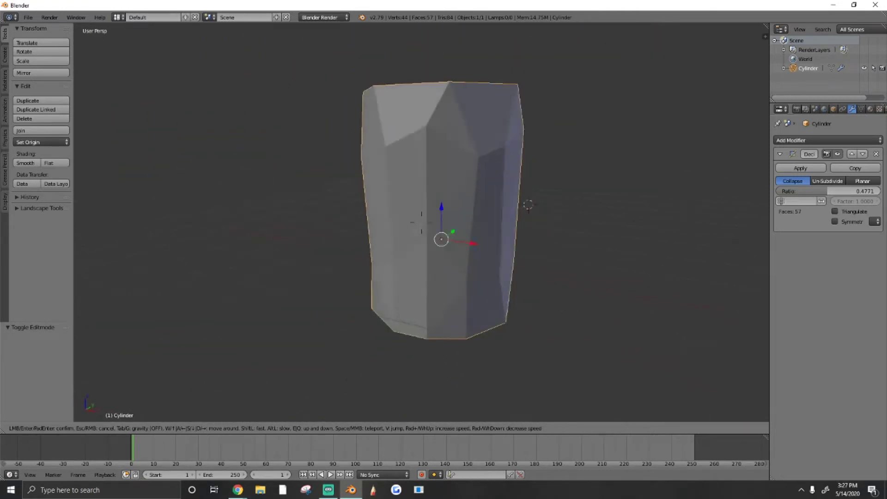
click(421, 222)
click(800, 169)
key(shift+f)
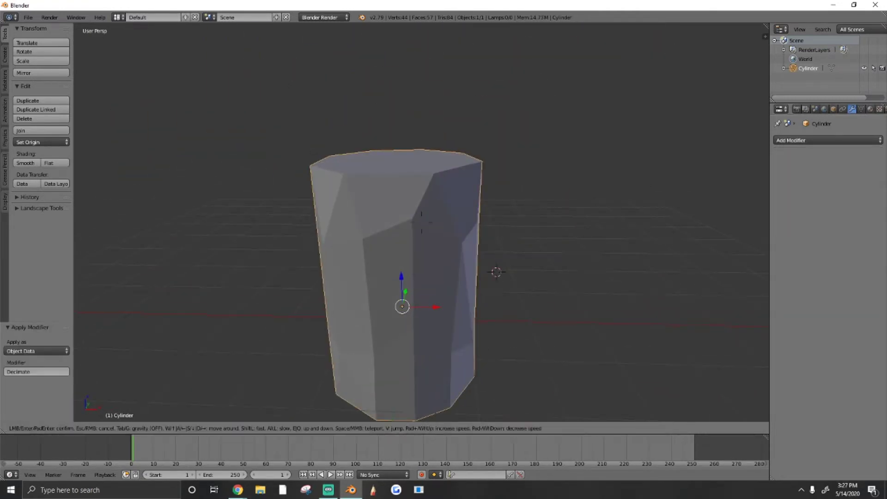
click(421, 223)
Extrude the cylinder's top face a short distance upward in Edit Mode and clear the selection.
key(Tab)
key(a)
key(Tab)
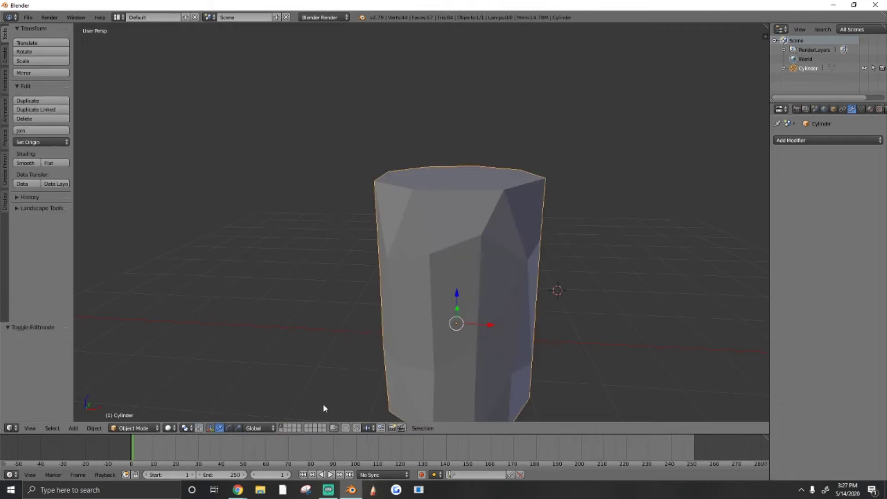
key(Tab)
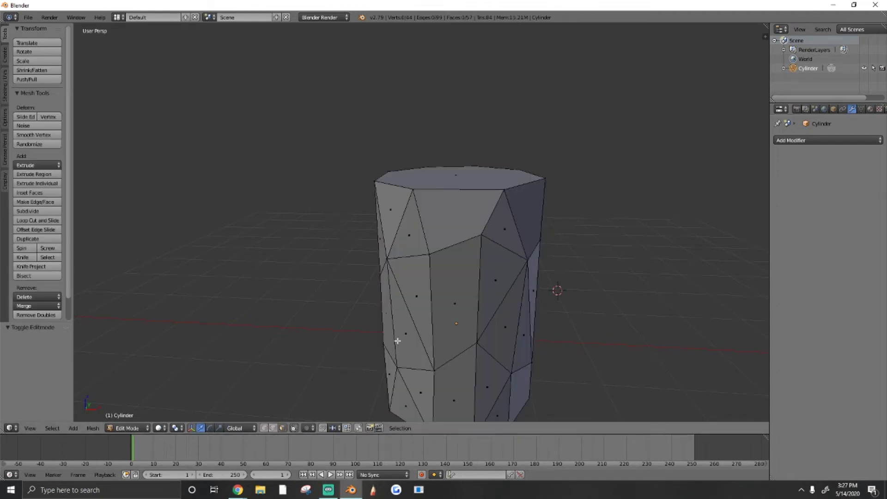
right_click(478, 163)
key(shift+f)
click(421, 222)
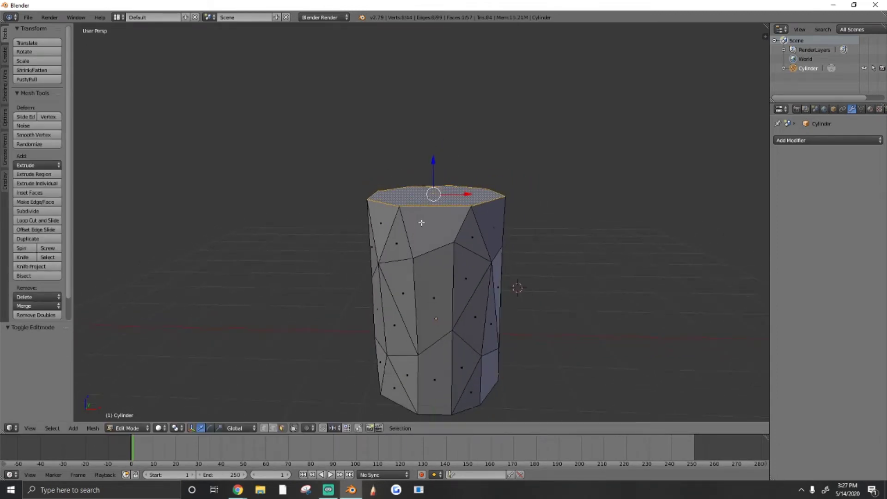
key(e)
click(485, 254)
key(a)
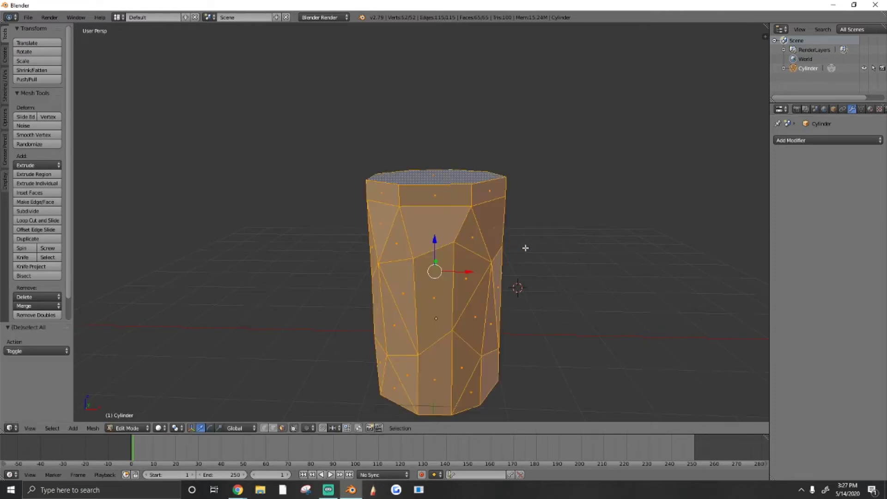
key(a)
Add a centred loop cut around the extruded top band and scale it outward to form a protruding rim.
click(37, 220)
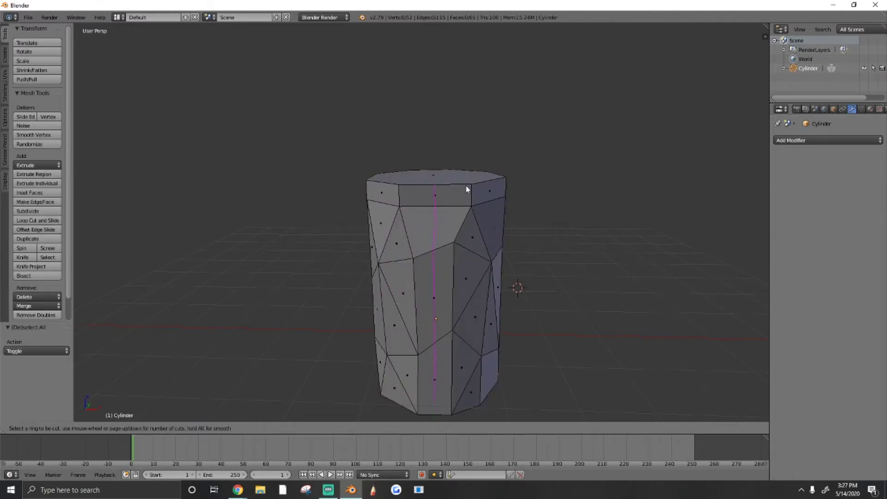
click(479, 190)
right_click(479, 191)
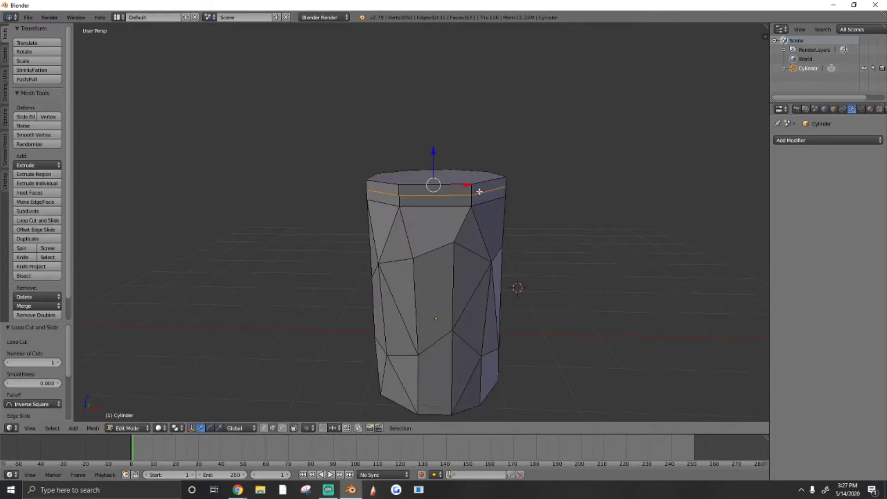
key(s)
click(518, 191)
key(a)
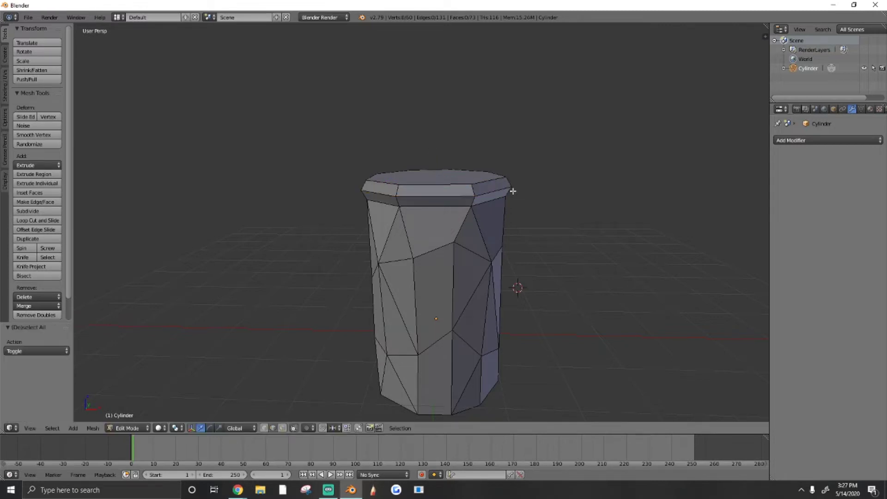
key(shift+f)
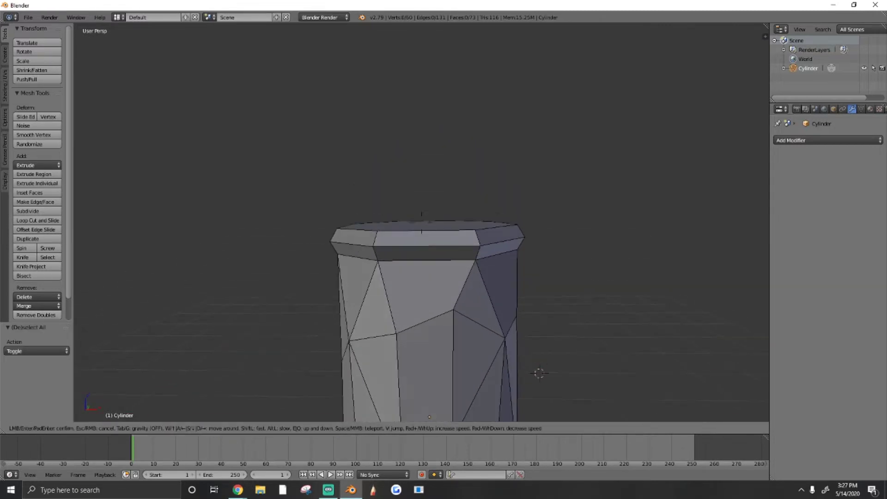
click(424, 227)
key(Tab)
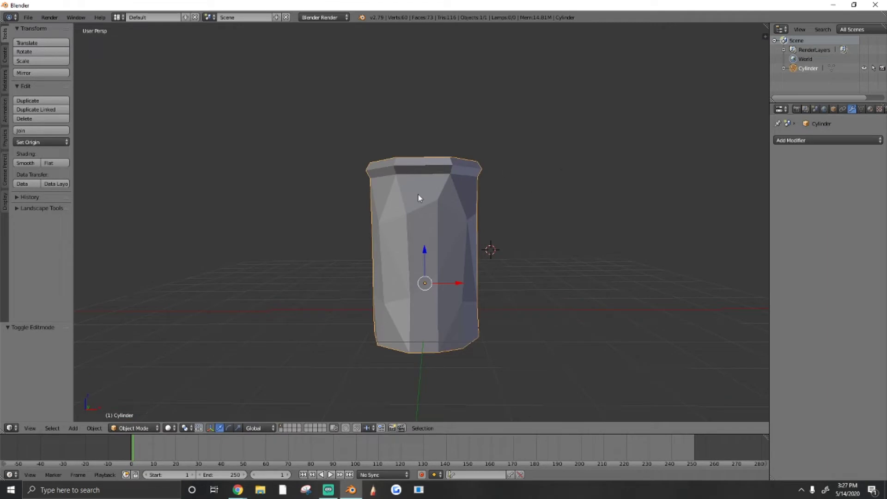
Select both face loops around the cylinder's rim in Edit Mode.
key(shift+f)
key(w)
click(421, 224)
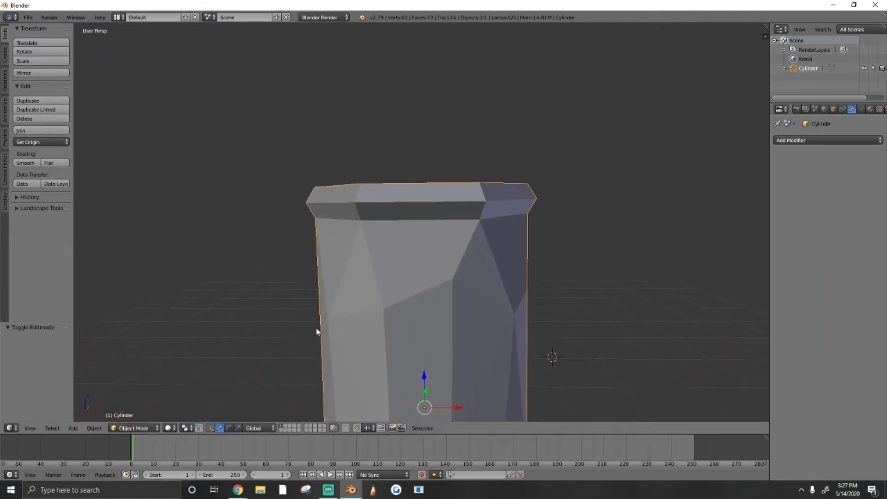
key(Tab)
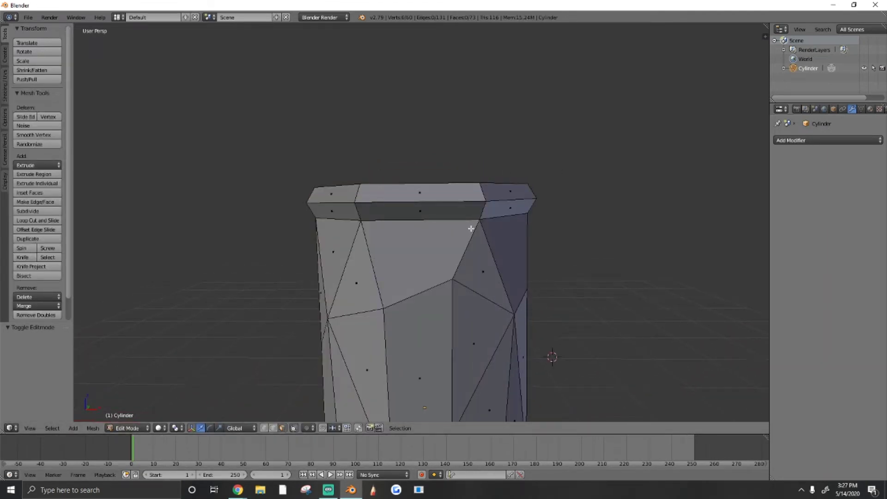
right_click(477, 210)
alt+right_click(482, 208)
alt+shift+right_click(485, 194)
Add the cylinder's top cap face to the selected rim faces.
key(shift+f)
key(w)
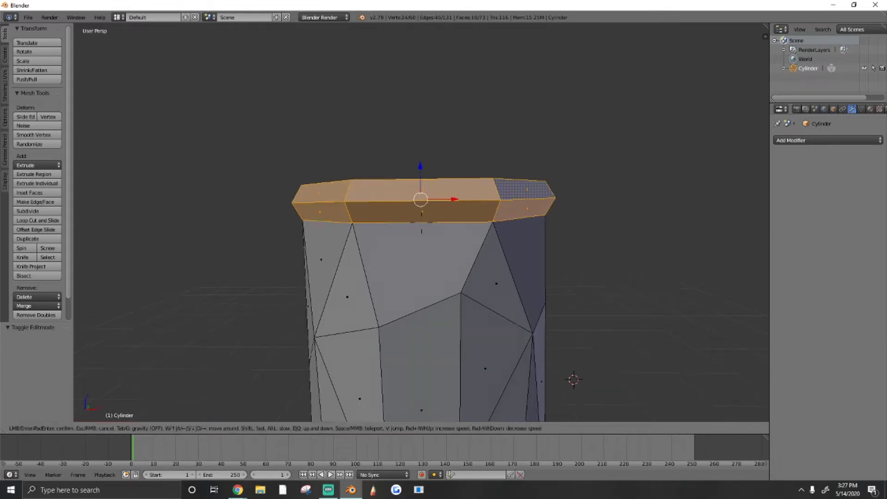
key(e)
click(422, 223)
shift+right_click(434, 246)
key(shift+f)
key(s)
key(q)
click(421, 223)
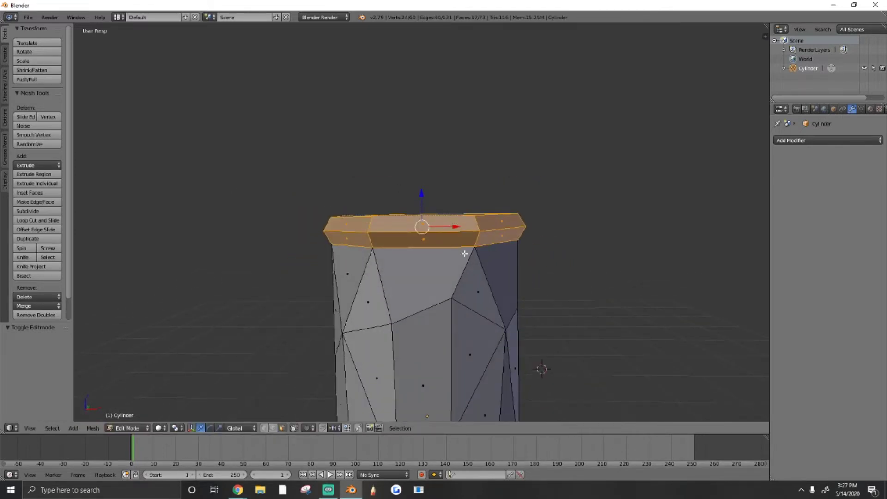
Shade the selected rim and cap faces smooth and check the result in Object Mode.
click(5, 84)
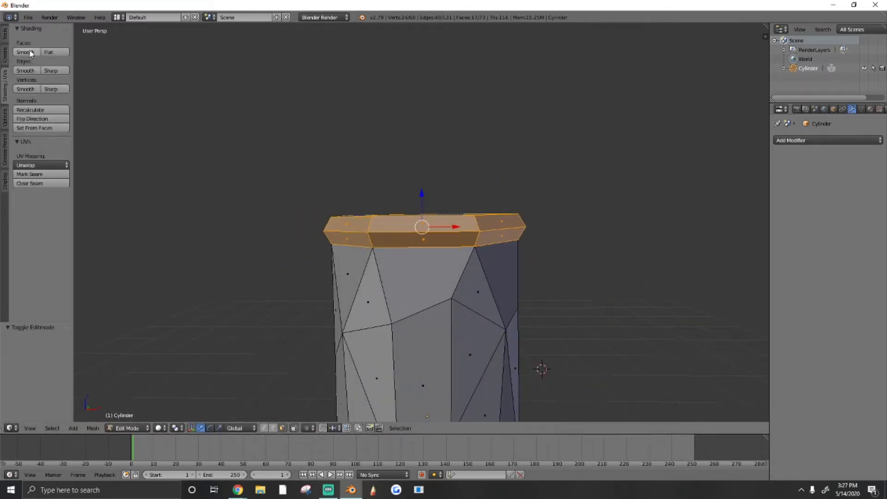
click(17, 54)
key(Tab)
key(shift+f)
key(s)
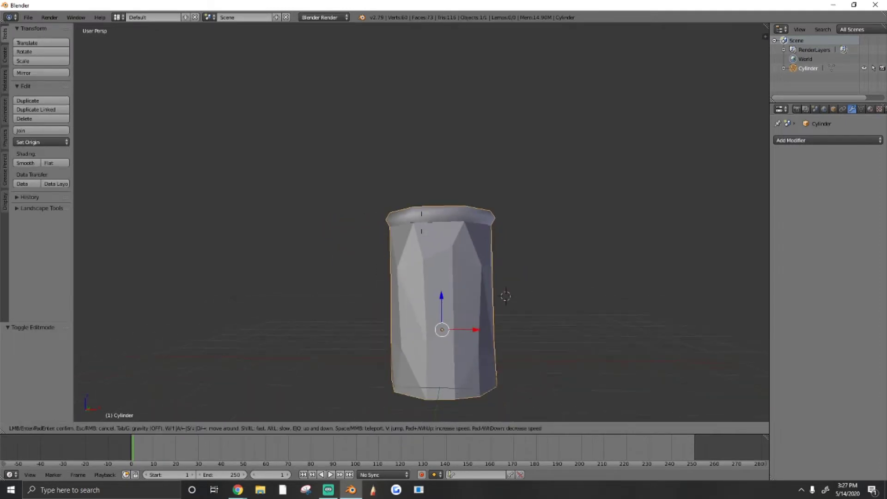
click(425, 172)
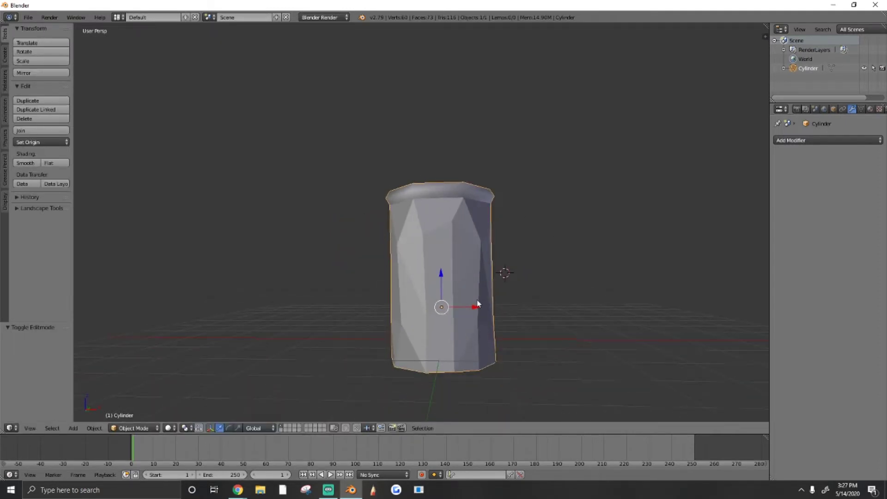
key(shift+f)
key(w)
click(421, 223)
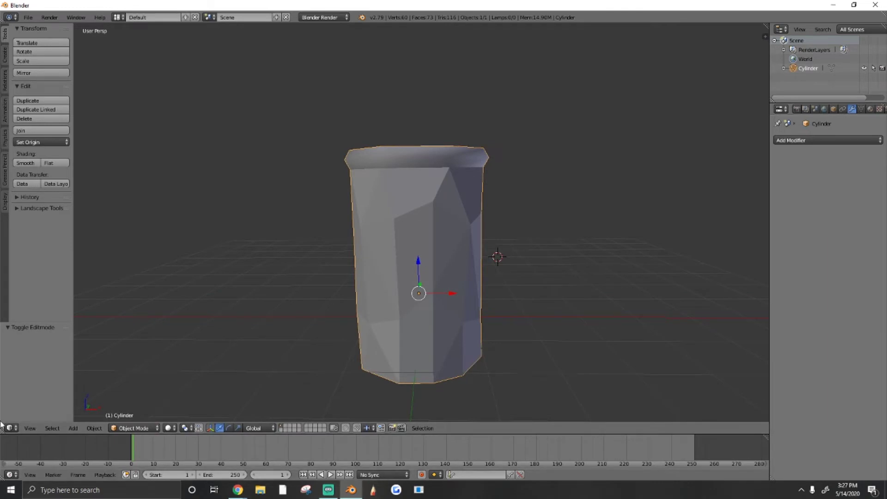
Split the 3D view into two side-by-side areas and select all of the cylinder's geometry in Edit Mode.
drag(1, 428, 331, 407)
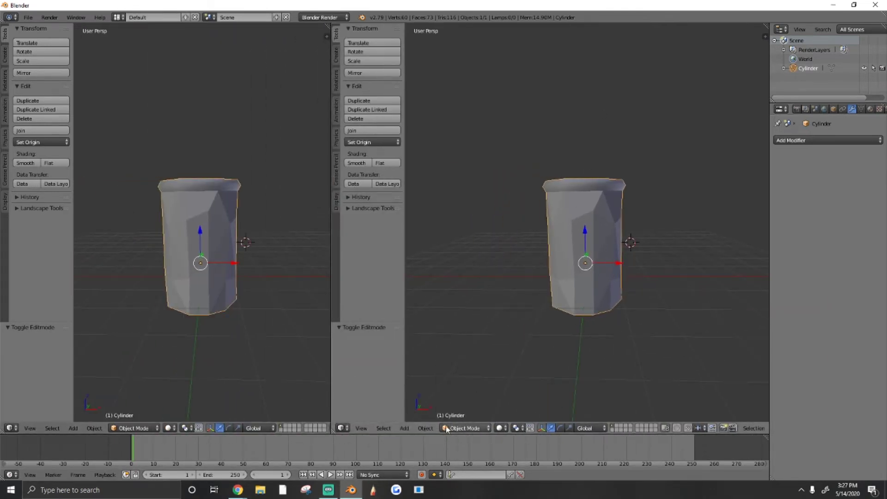
click(466, 429)
click(462, 408)
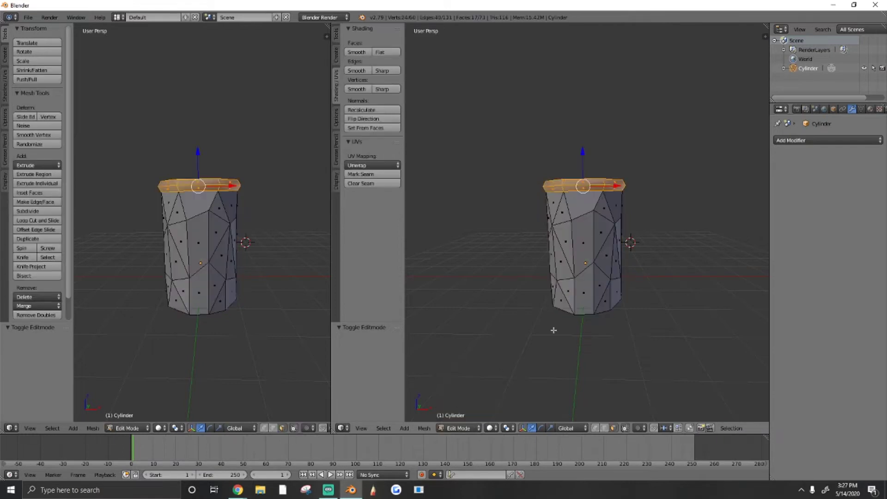
key(a)
key(a)
Turn the first 3D view area into a UV/Image Editor and open Meshpart117Tex.png for the selected cylinder geometry.
click(9, 428)
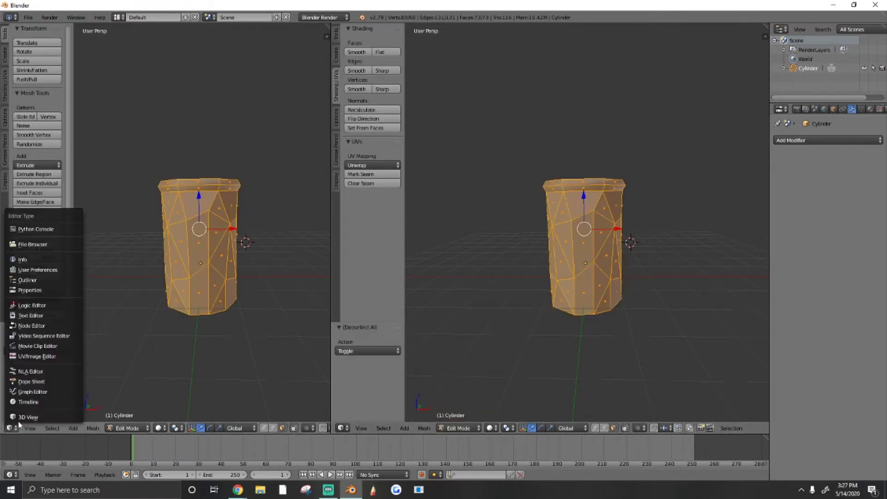
click(51, 358)
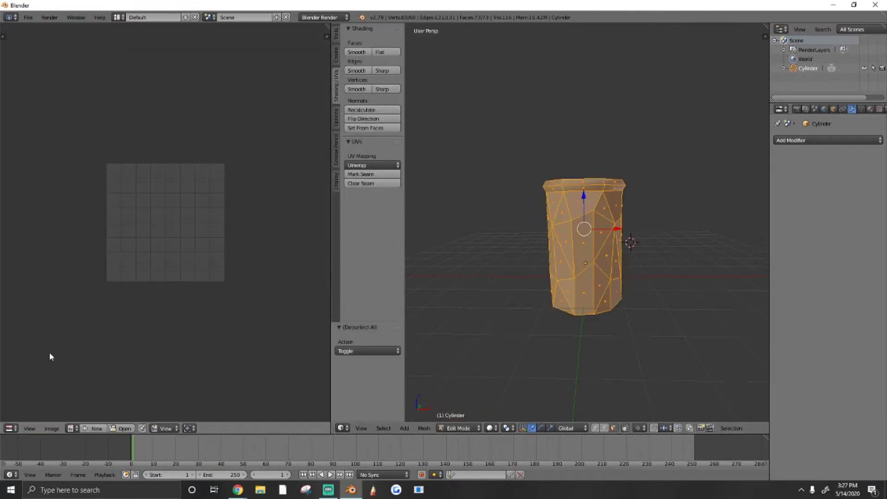
click(121, 428)
click(55, 179)
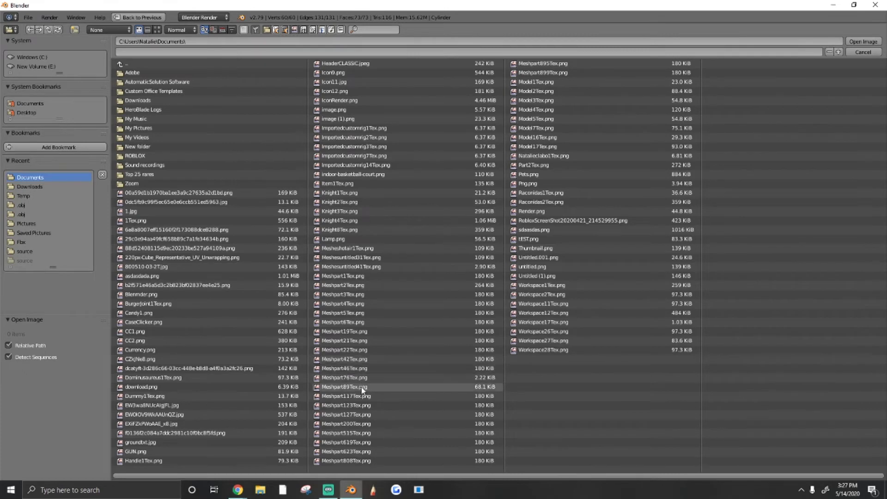
click(351, 396)
click(863, 41)
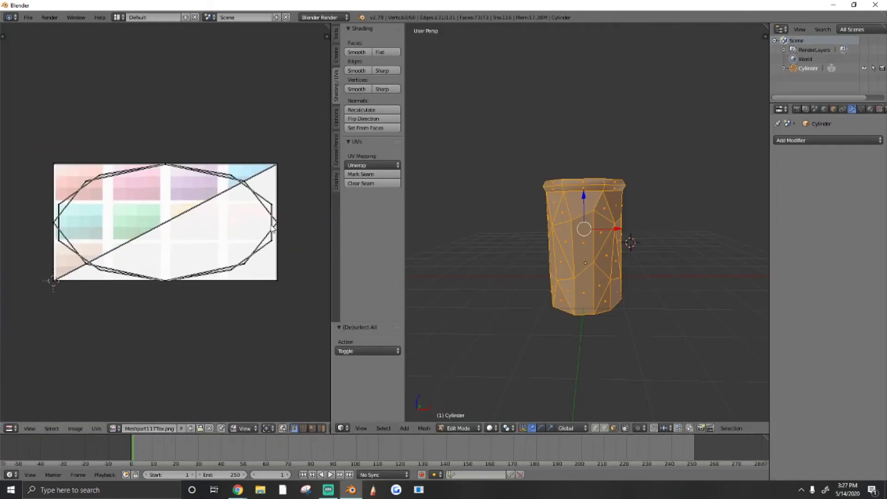
Select all of the cylinder's UVs and scale them down to about 0.01.
key(a)
key(s)
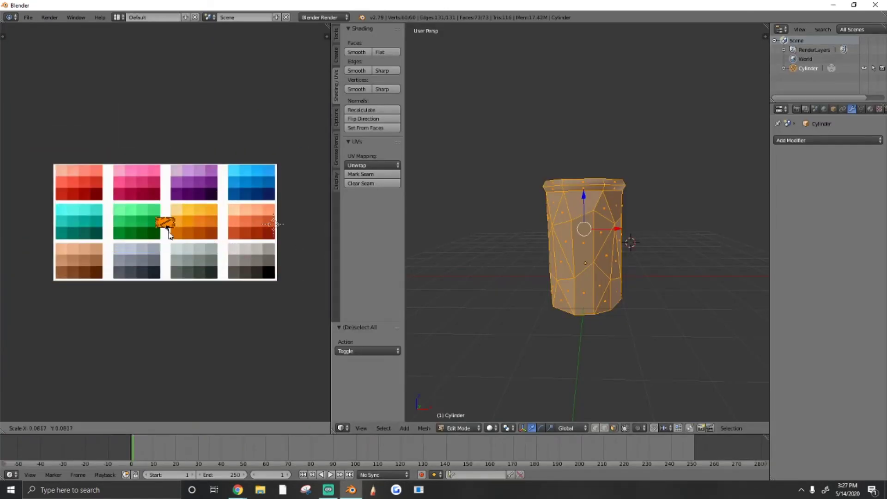
click(165, 225)
Move the shrunken UVs onto the medium brown swatch of the palette and display the 3D view with Texture shading.
scroll(165, 224, up, 2)
middle_drag(166, 225, 190, 213)
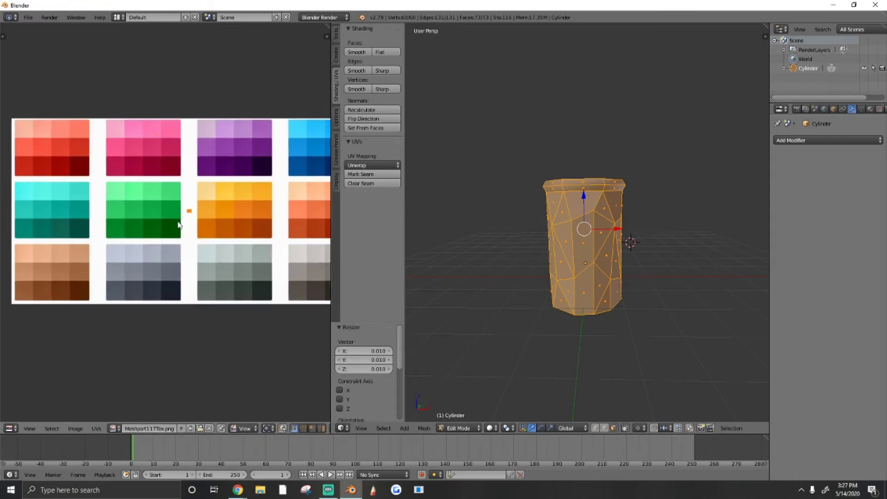
scroll(212, 221, down, 2)
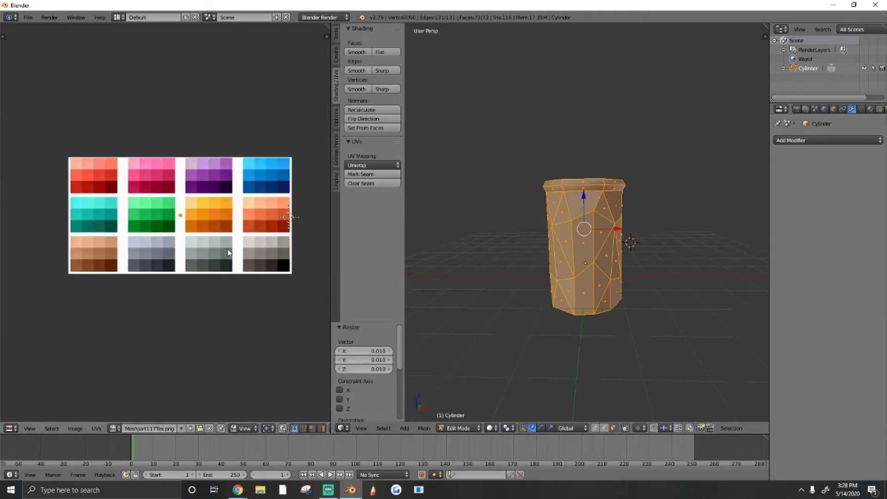
scroll(190, 226, up, 2)
key(g)
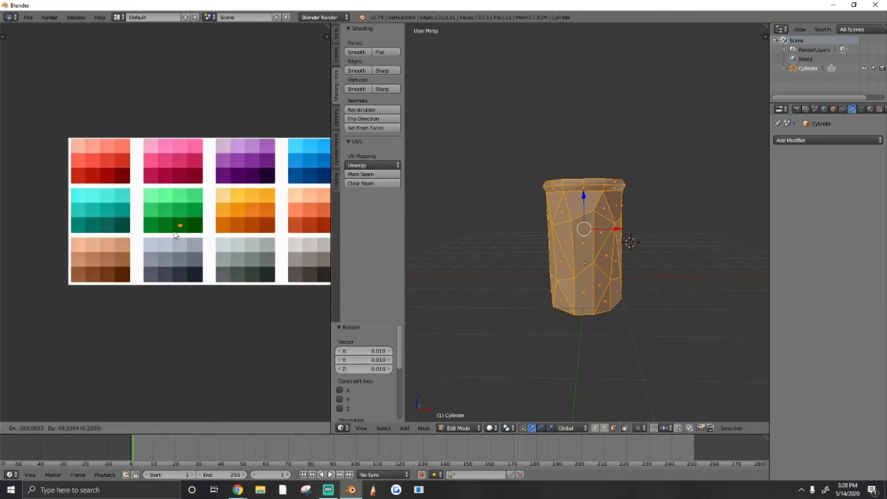
click(110, 263)
click(491, 428)
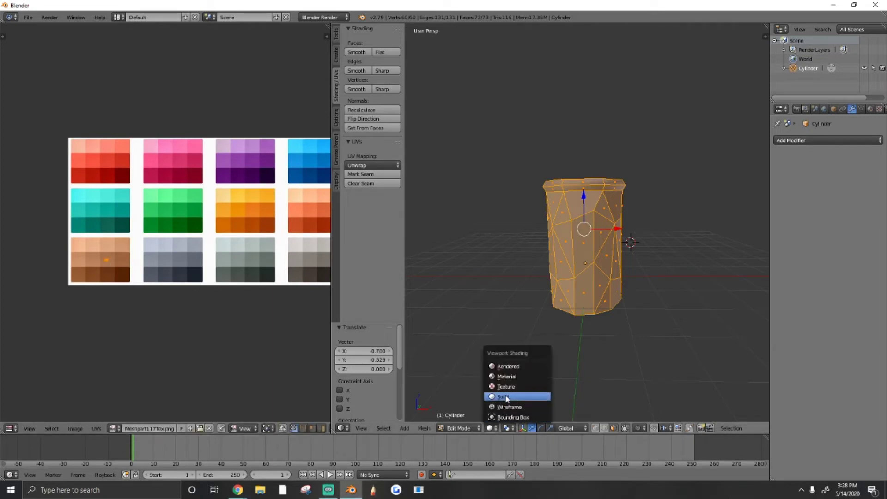
click(503, 386)
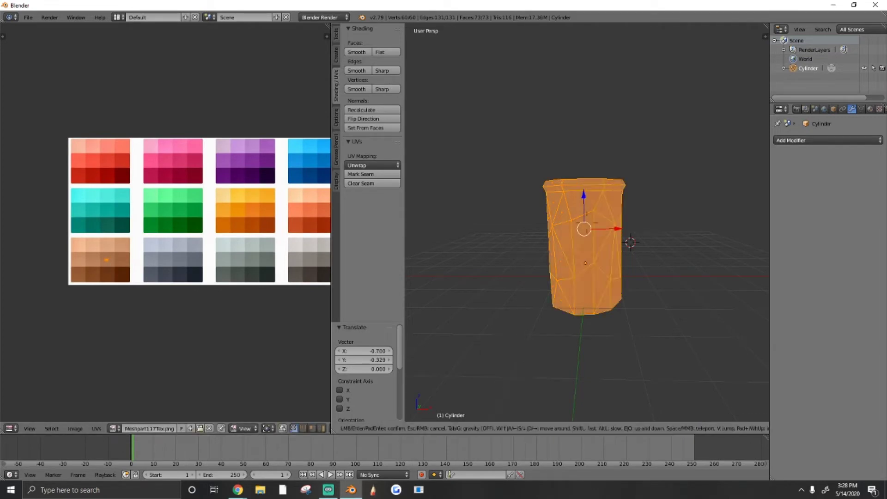
Deselect the geometry, then select both face loops of the cylinder's rim together with the top cap face.
key(a)
key(w)
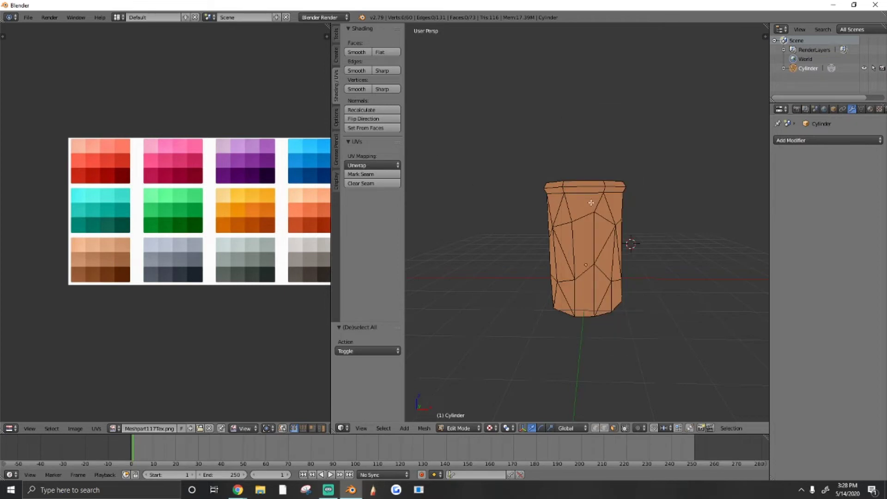
key(shift+f)
key(w)
click(587, 222)
key(shift+f)
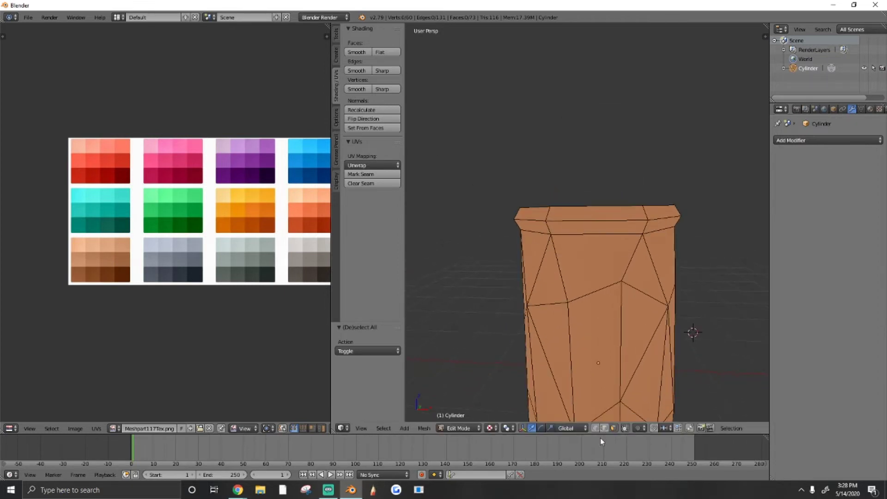
alt+right_click(547, 230)
alt+shift+right_click(549, 213)
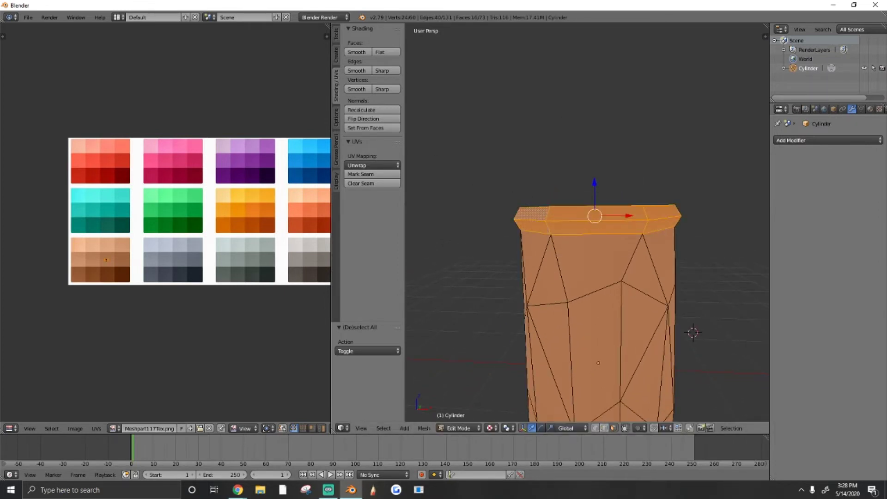
middle_drag(549, 214, 552, 244)
shift+right_click(590, 224)
Move the UVs of the selected rim and cap faces onto a green palette swatch, then deselect everything.
key(g)
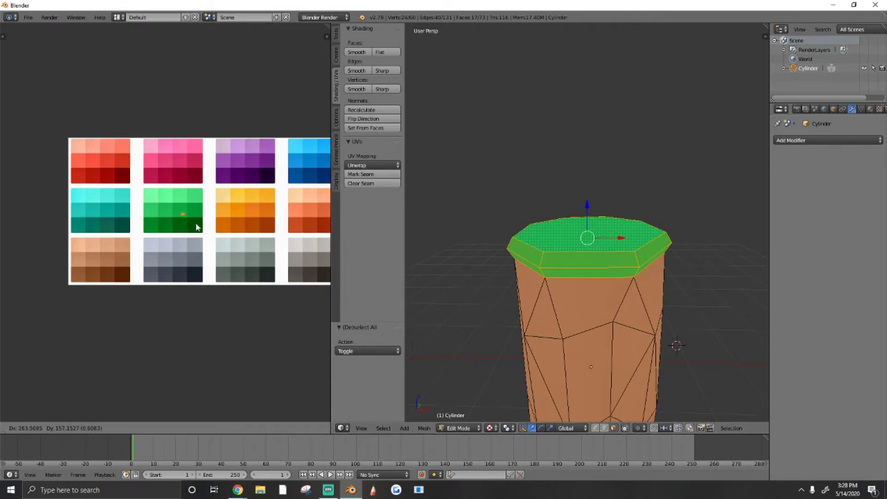
click(207, 222)
key(a)
Select all geometry, box-select the body's UVs on the brown swatch and scale them down further.
key(shift+f)
key(q)
click(550, 243)
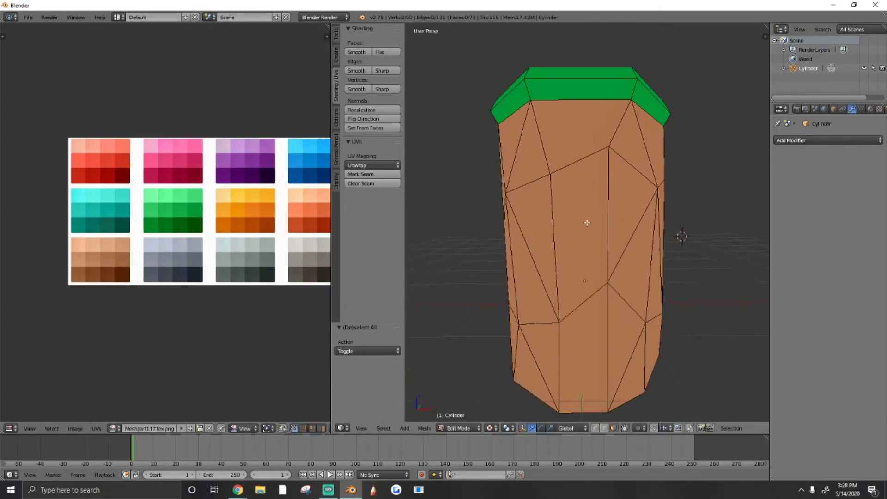
key(shift+f)
key(s)
click(550, 243)
key(a)
scroll(111, 261, up, 3)
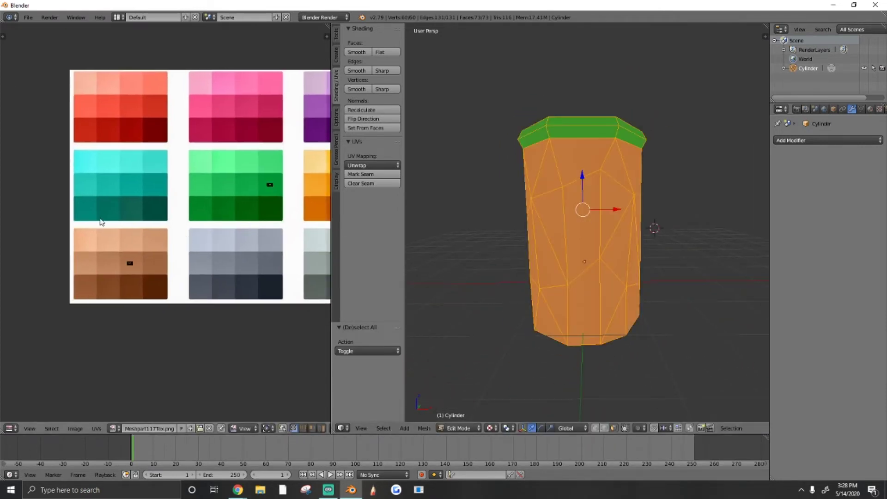
key(b)
drag(74, 191, 215, 332)
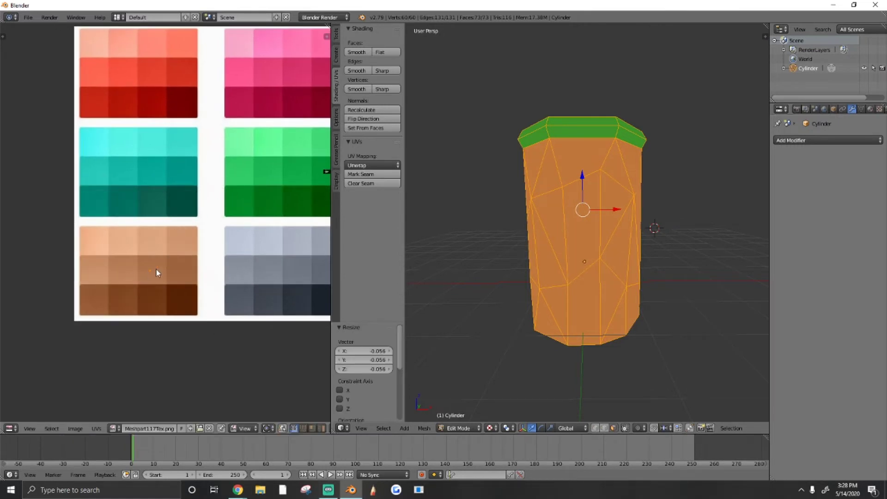
scroll(217, 256, down, 2)
Box-select the rim and cap UVs on the green swatch, shrink them to a tiny point, and deselect the geometry.
key(b)
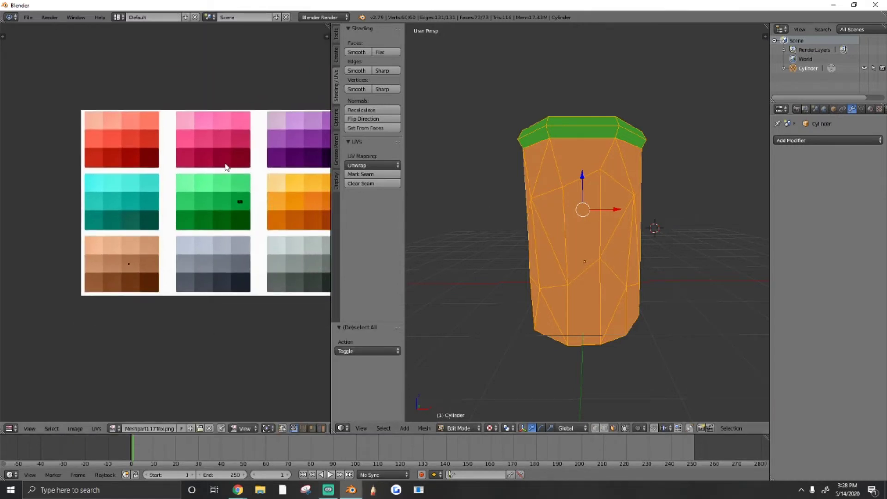
drag(228, 165, 266, 226)
key(s)
click(245, 212)
key(a)
Switch to Object Mode and move the cylinder about -4.84 units along the X axis.
click(458, 428)
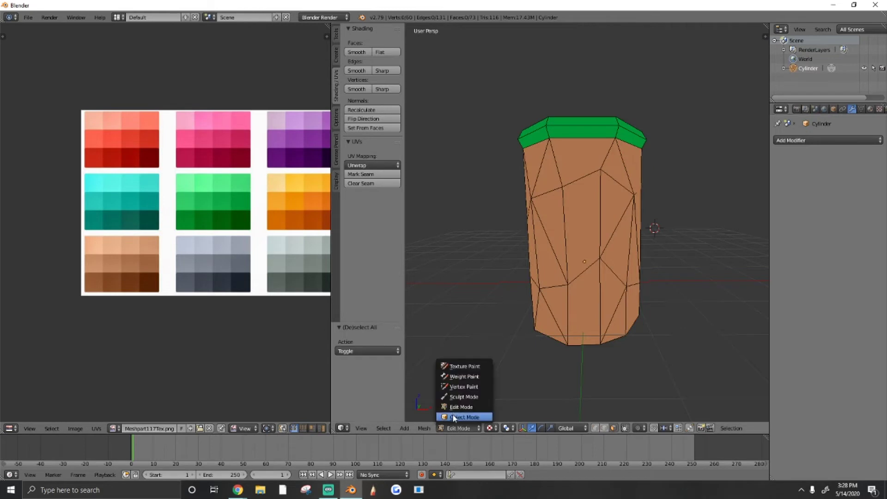
click(455, 417)
key(shift+f)
key(e)
click(588, 226)
scroll(624, 298, down, 4)
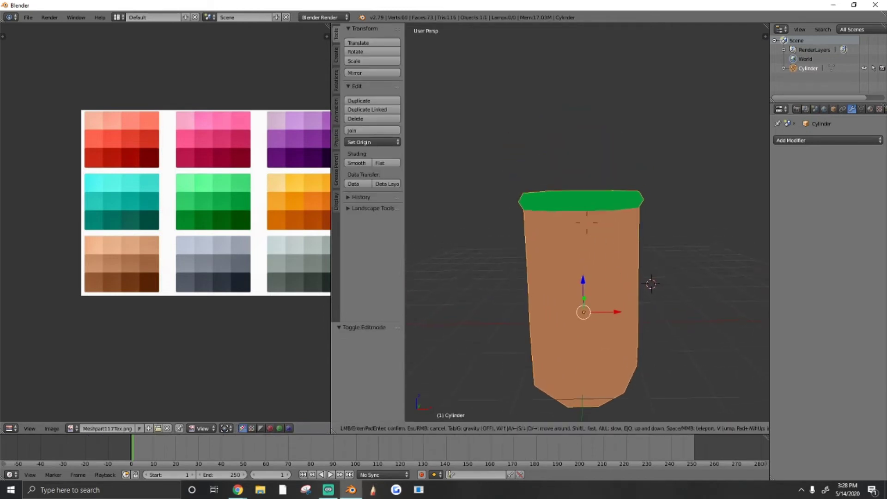
drag(611, 257, 487, 261)
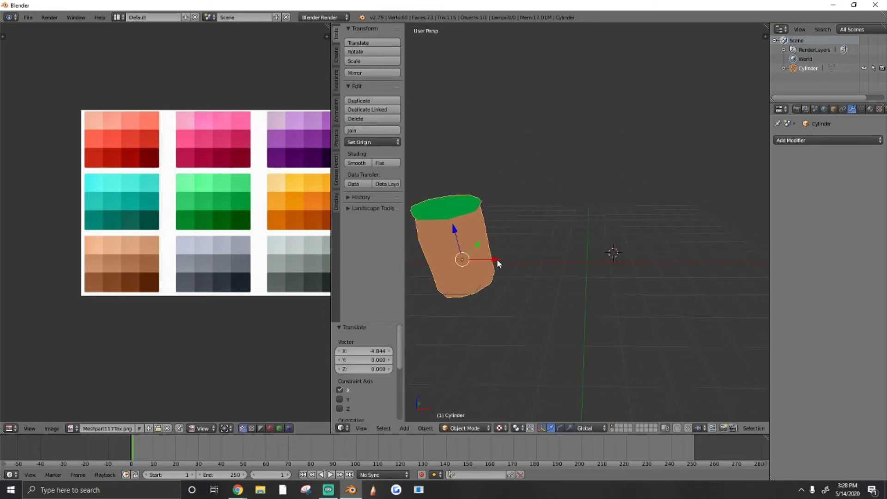
Widen the 3D view by narrowing the image editor area beside it.
key(a)
key(shift+f)
key(s)
key(Return)
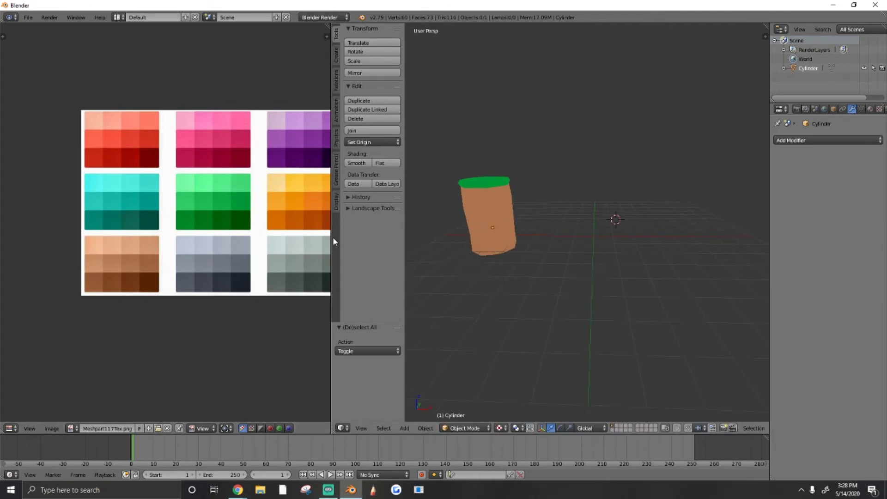
drag(331, 237, 126, 237)
click(453, 210)
key(a)
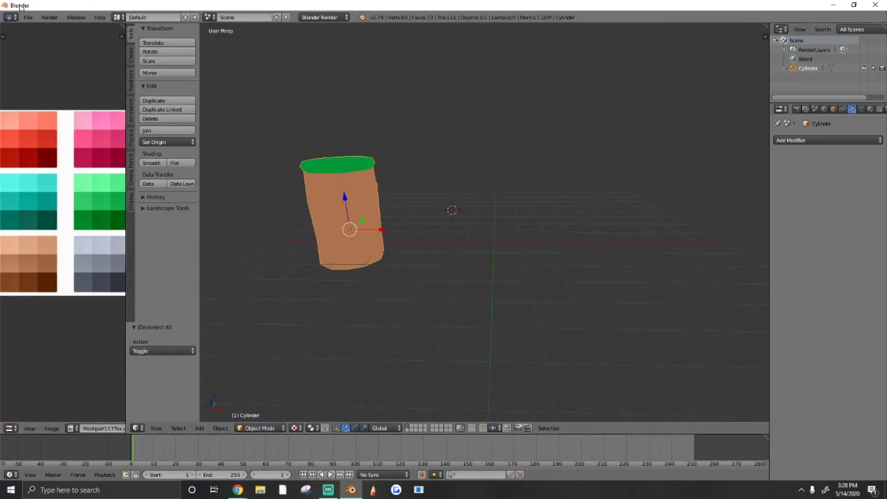
Open the add-ons list in User Preferences and maximize its window.
click(28, 17)
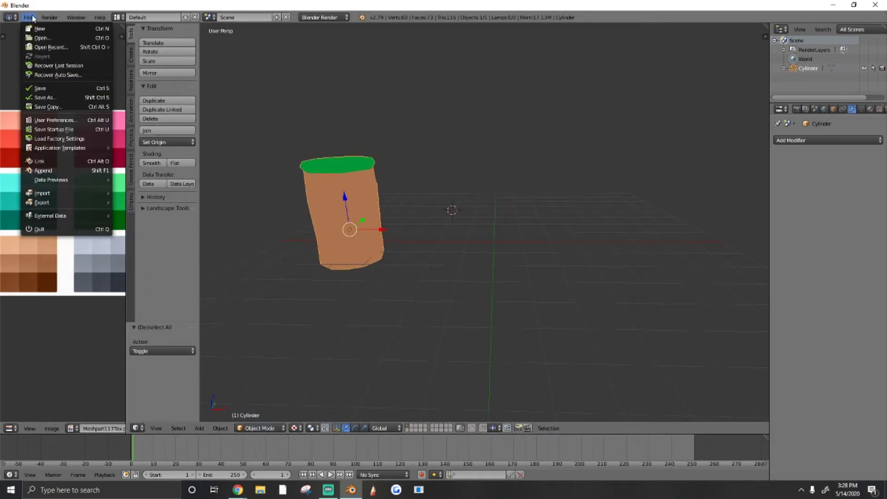
mouse_move(56, 18)
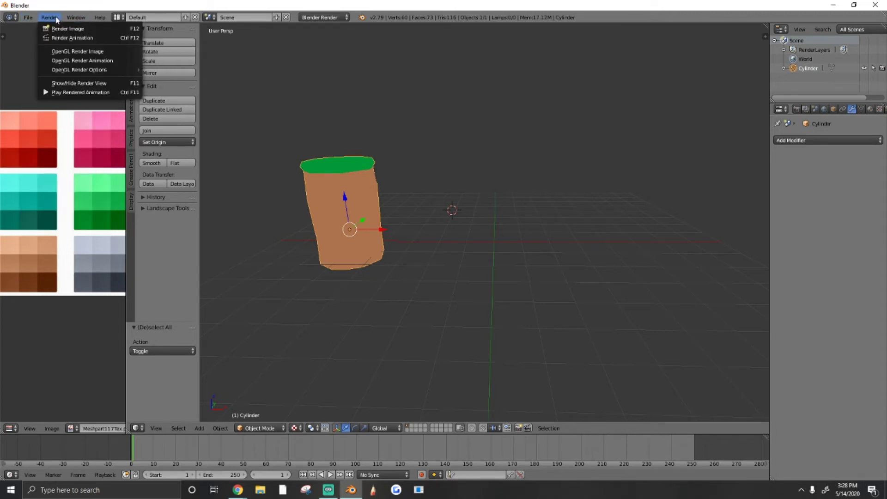
mouse_move(109, 18)
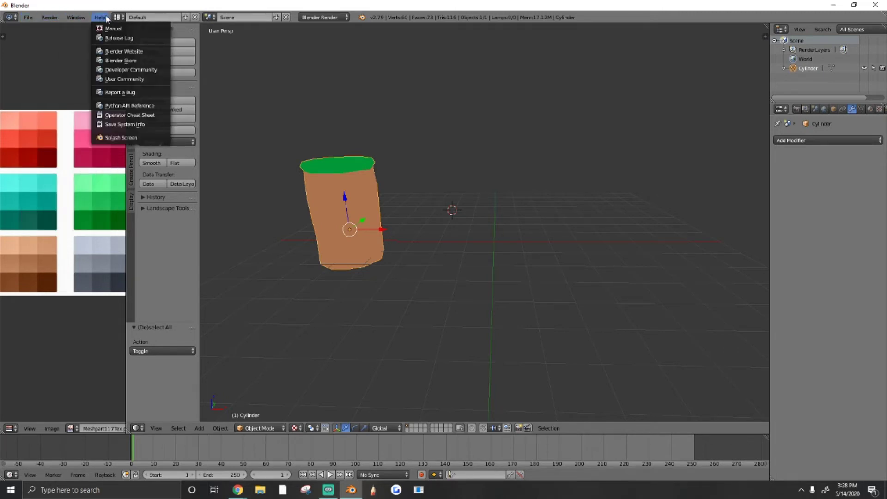
mouse_move(26, 20)
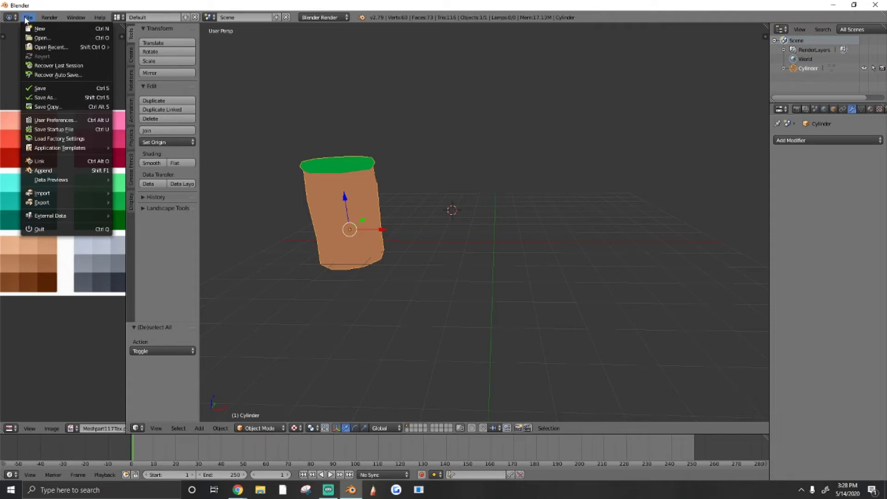
click(71, 120)
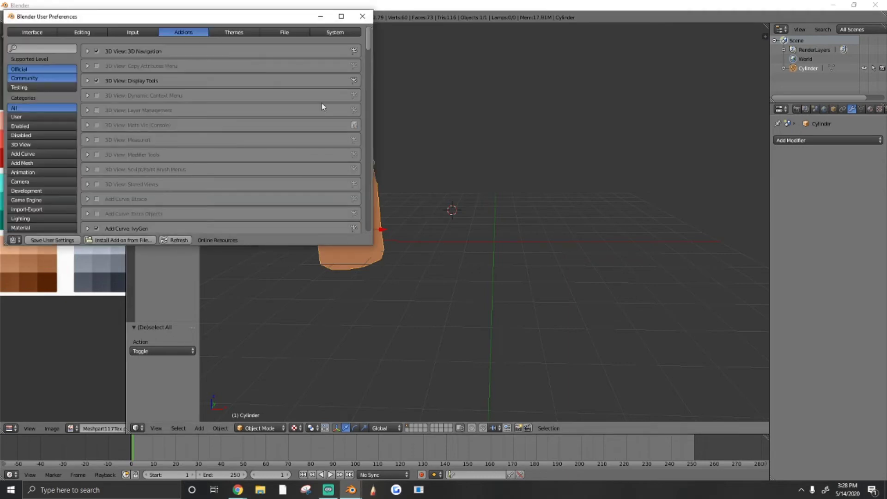
drag(228, 9, 496, 65)
drag(406, 64, 406, 1)
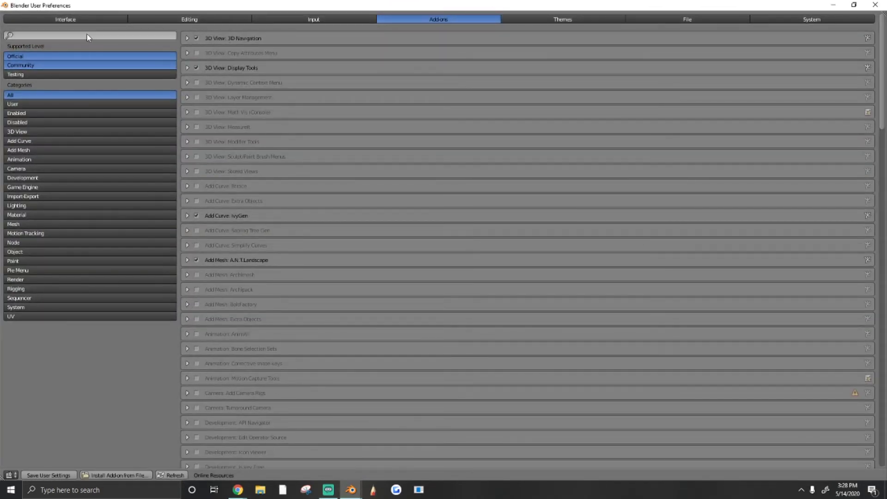
Search the add-ons for "land" to check whether A.N.T.Landscape is enabled, then close the preferences.
click(86, 35)
text(land)
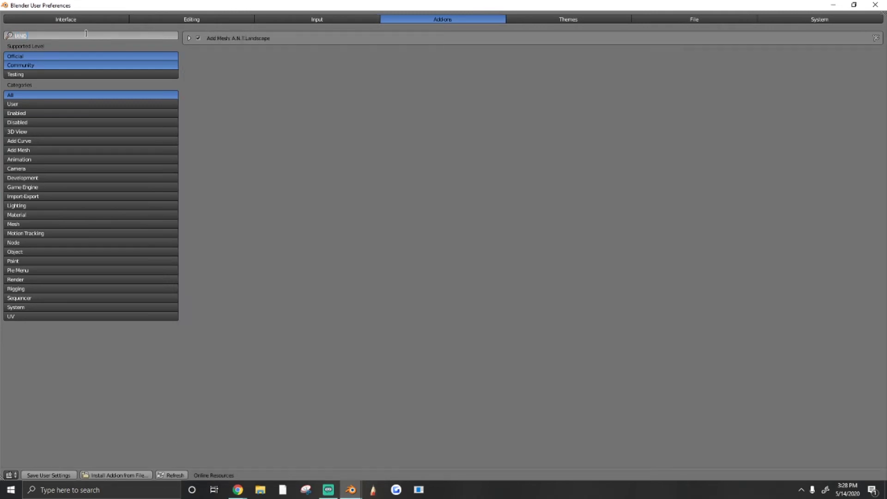
key(Return)
click(874, 4)
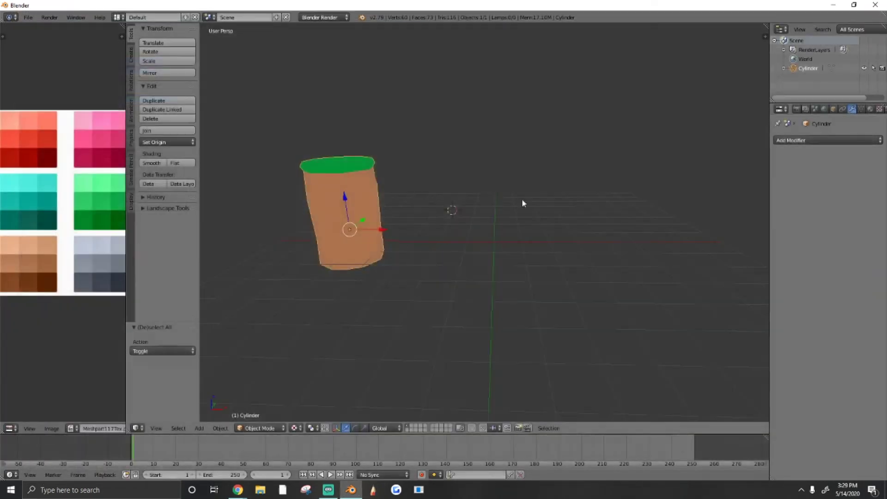
Place the 3D cursor on the grid beside the cylinder, deselect everything, and add a Landscape mesh.
click(480, 268)
key(a)
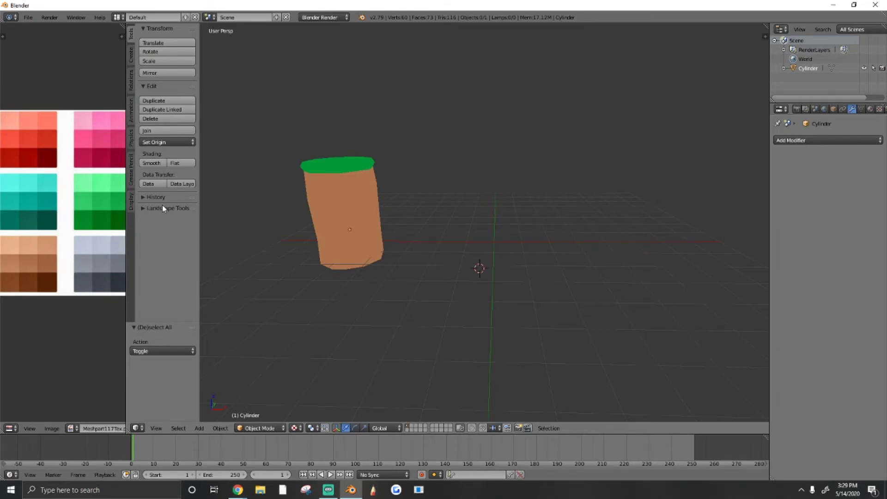
click(132, 56)
scroll(171, 198, down, 2)
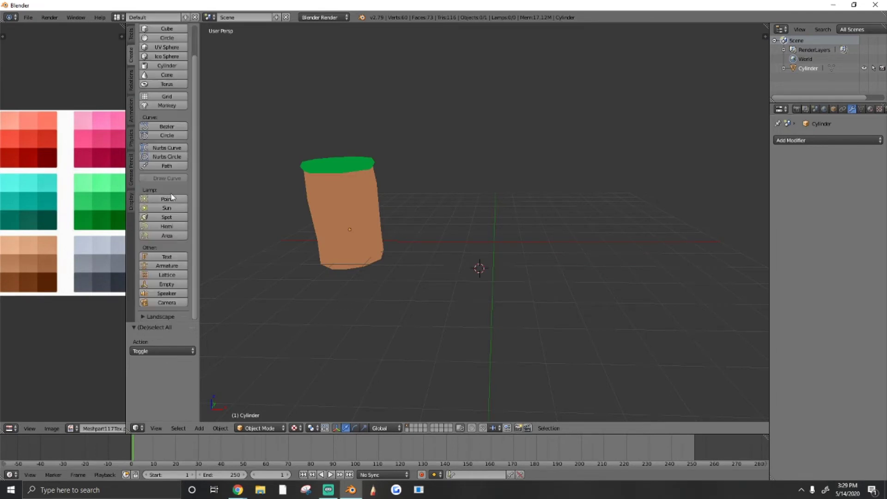
click(150, 317)
scroll(159, 323, down, 1)
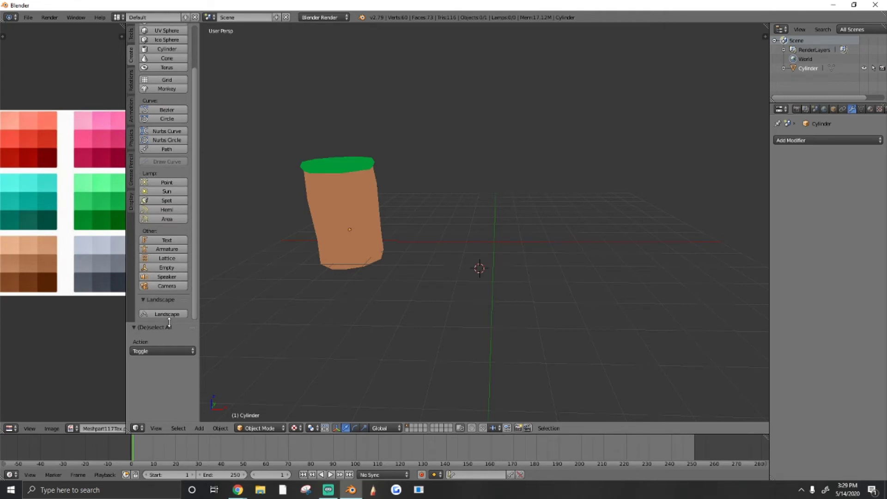
middle_drag(169, 322, 174, 360)
click(169, 355)
scroll(402, 256, down, 5)
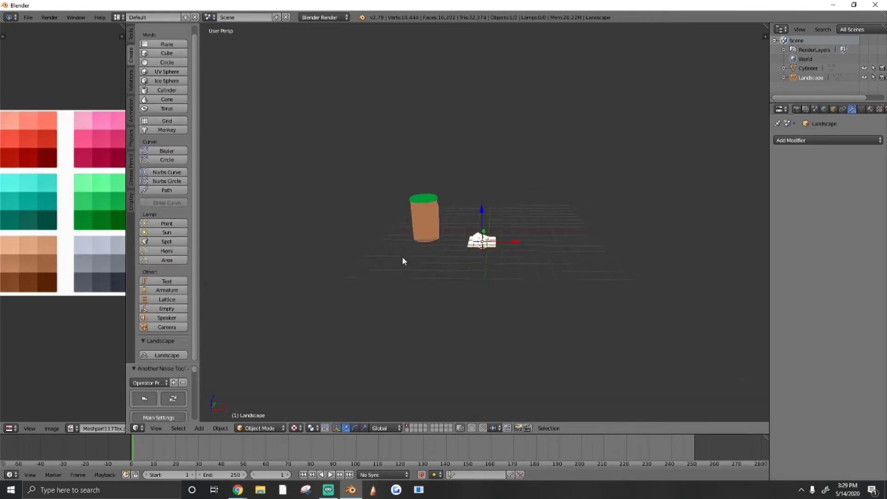
Switch the 3D view to solid shading and fly around the landscape to view its terrain up close.
scroll(435, 286, up, 9)
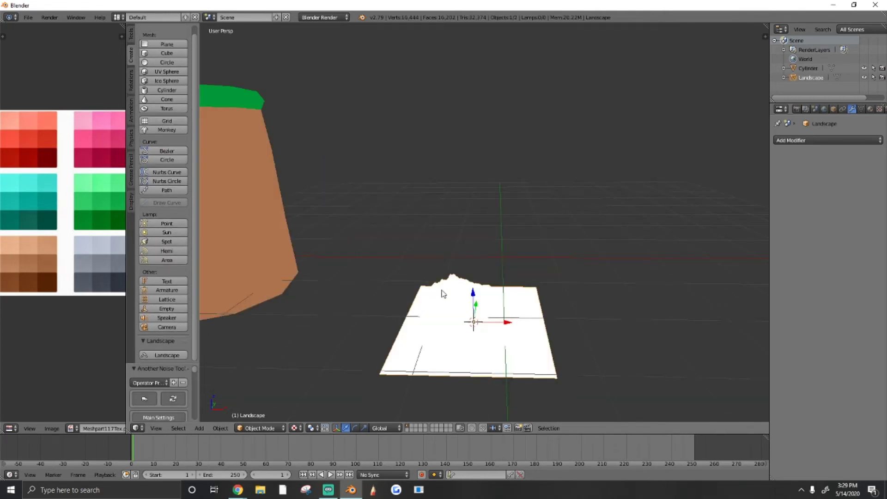
click(295, 428)
click(301, 405)
key(shift+f)
key(w)
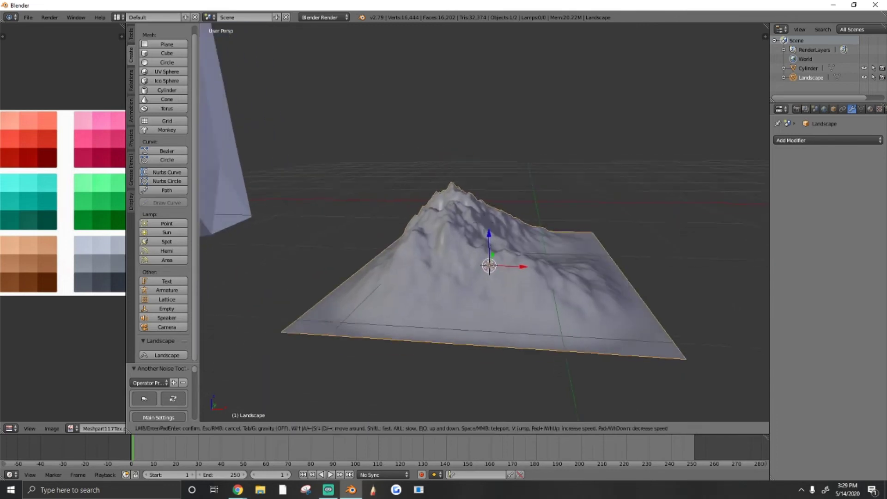
key(d)
key(w)
key(s)
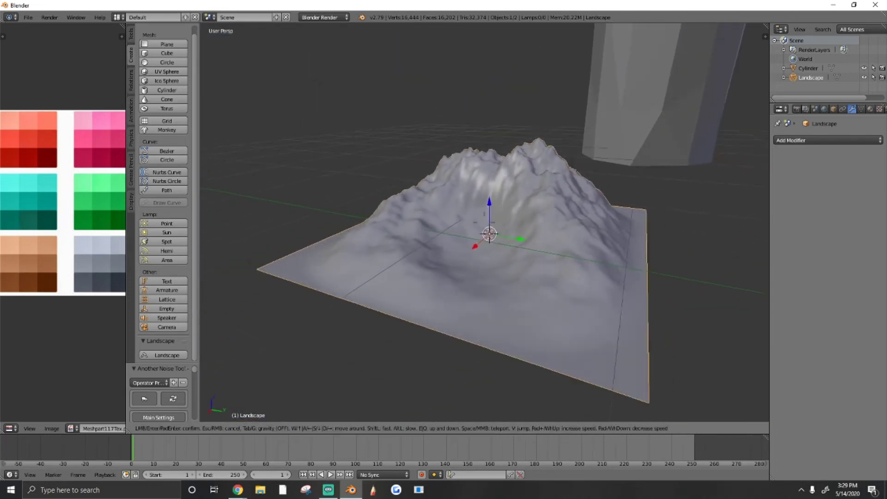
click(484, 222)
Enlarge and widen the Another Noise Tool settings for the landscape, narrowing the image editor to make room.
drag(160, 363, 181, 169)
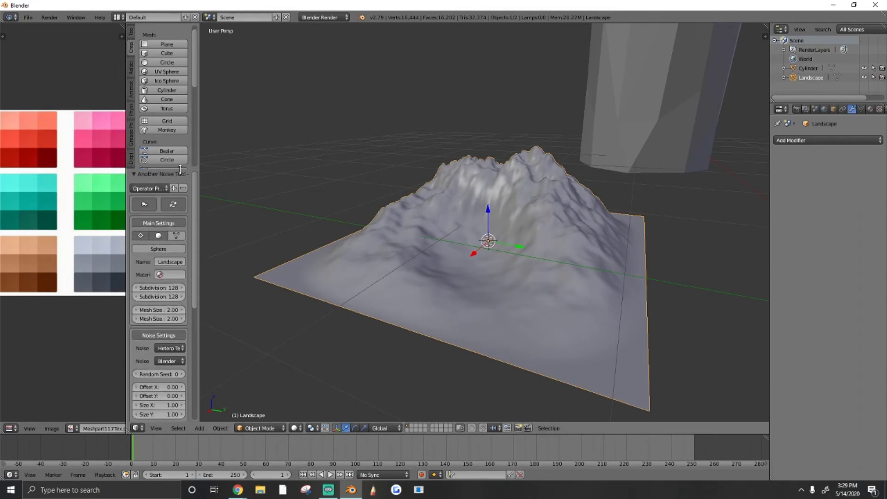
drag(200, 199, 257, 201)
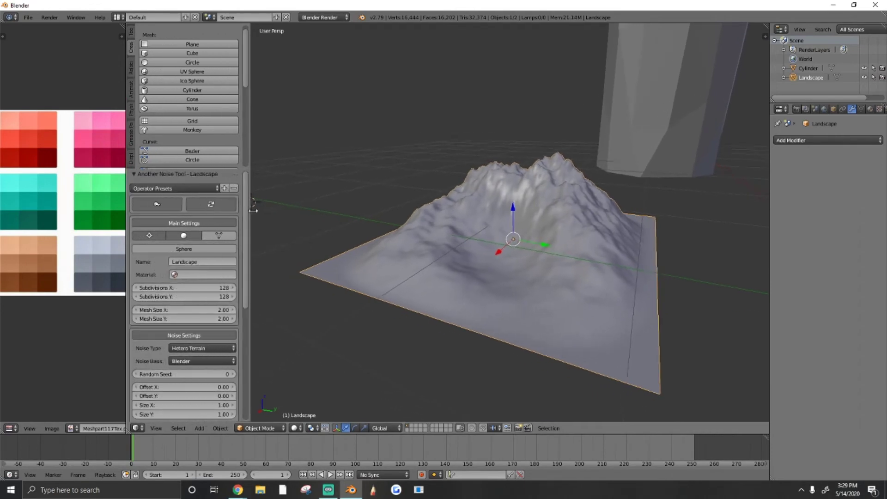
drag(125, 234, 67, 234)
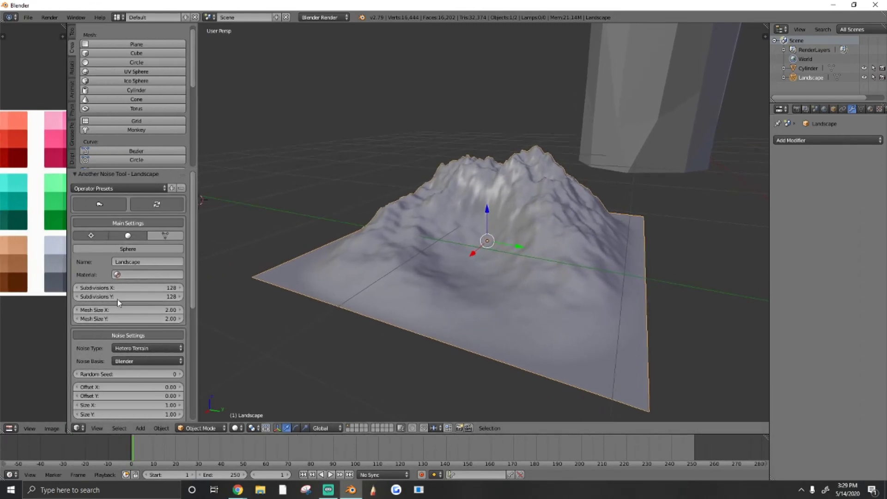
Set the landscape's noise Size X to 1.60 and bring the reshaped terrain back into view.
scroll(134, 318, down, 3)
scroll(139, 322, down, 4)
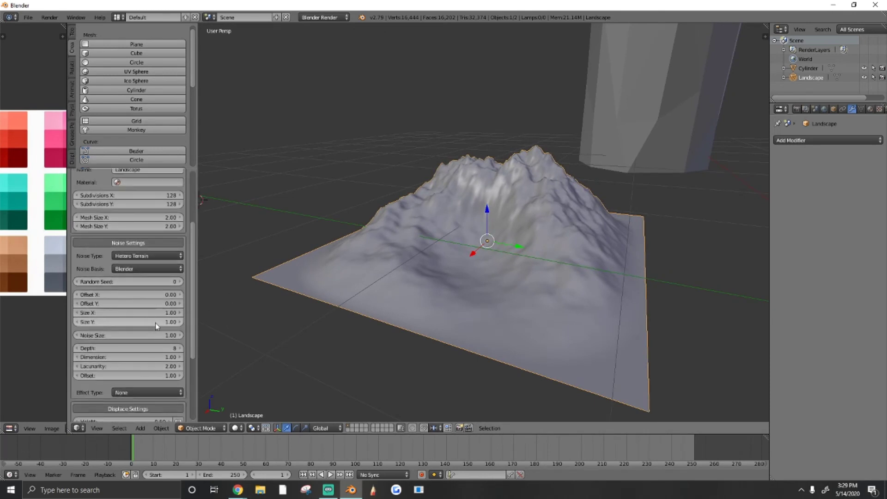
drag(115, 293, 245, 251)
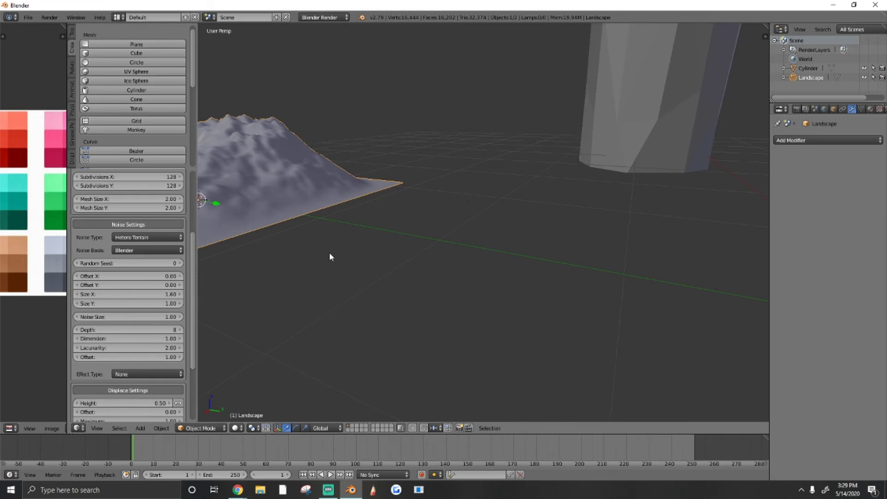
middle_drag(343, 255, 365, 260)
middle_drag(445, 258, 431, 255)
Set the landscape's subdivisions to 30 in both X and Y.
scroll(153, 283, up, 5)
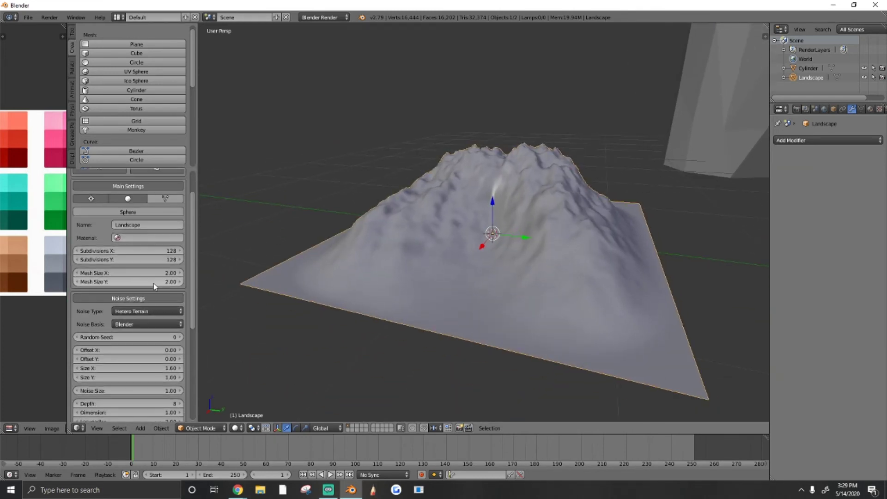
click(130, 287)
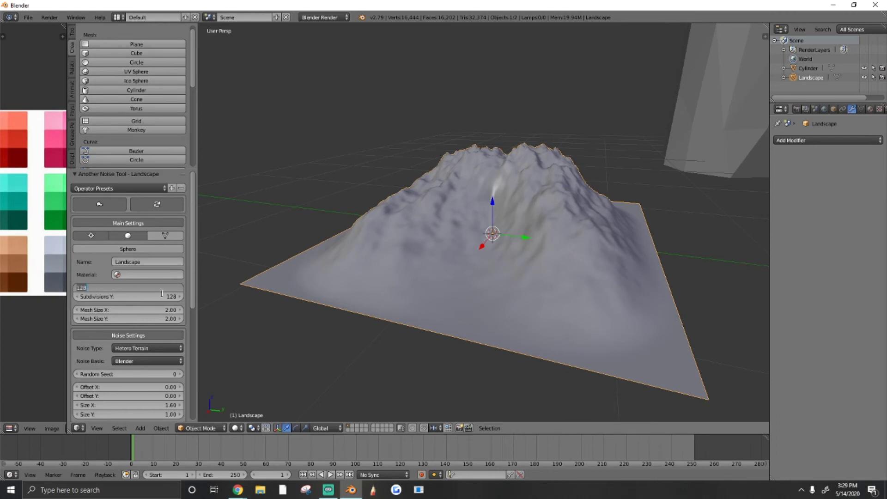
text(30)
key(Return)
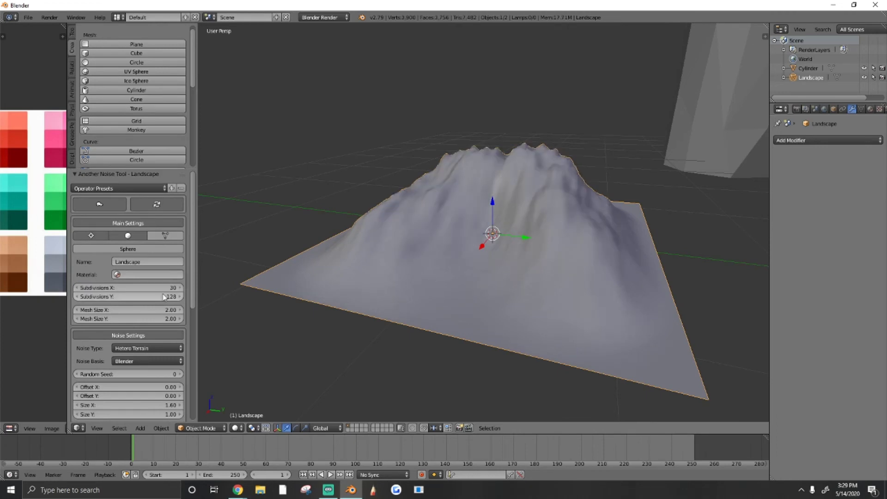
click(134, 297)
text(30)
key(Return)
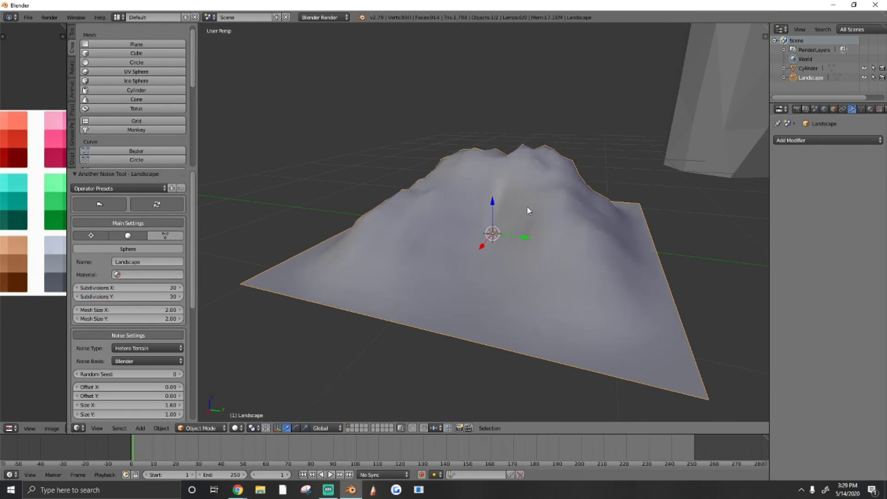
Check the landscape's mesh density in Edit Mode and return to Object Mode.
click(201, 427)
click(201, 406)
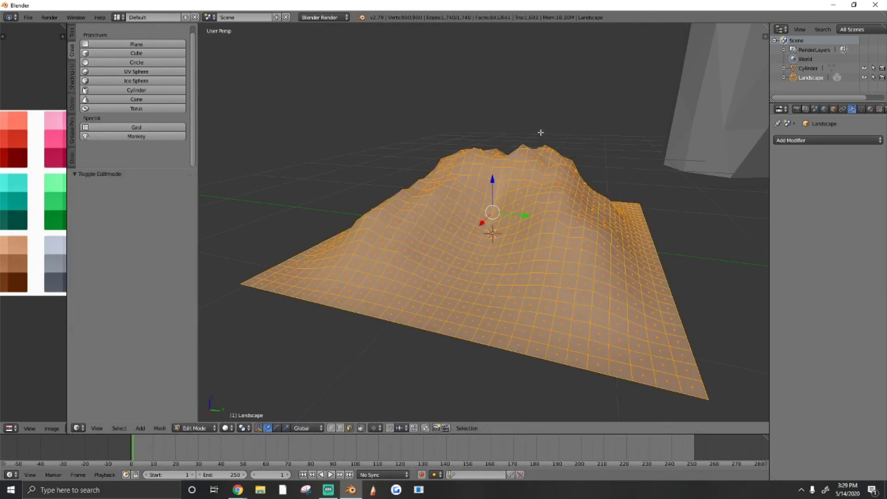
click(194, 428)
click(203, 420)
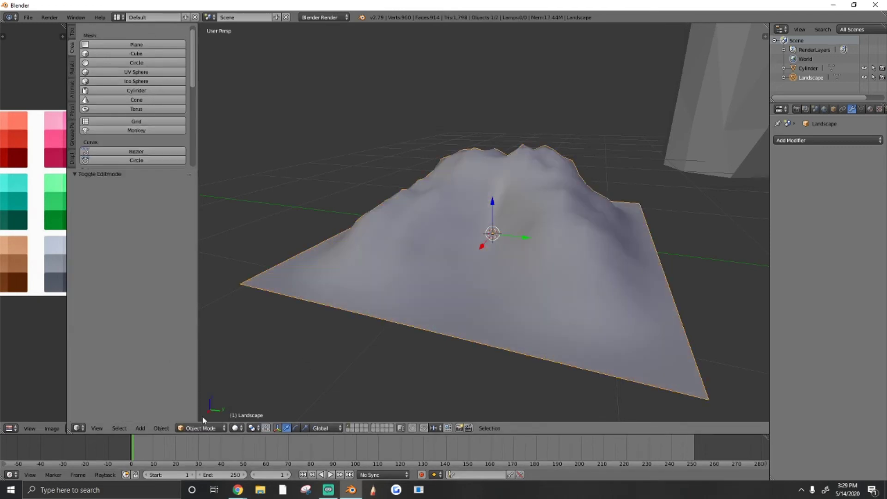
Add a Decimate modifier to the landscape.
scroll(497, 222, down, 7)
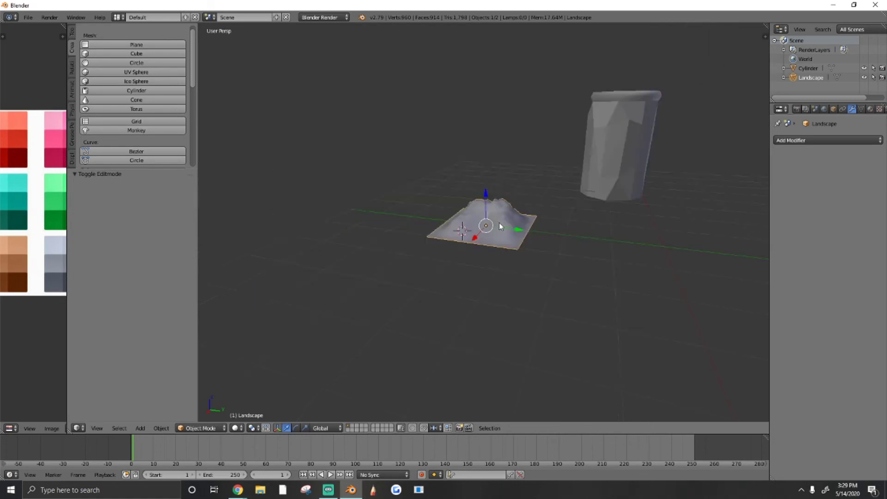
scroll(517, 226, up, 7)
click(827, 140)
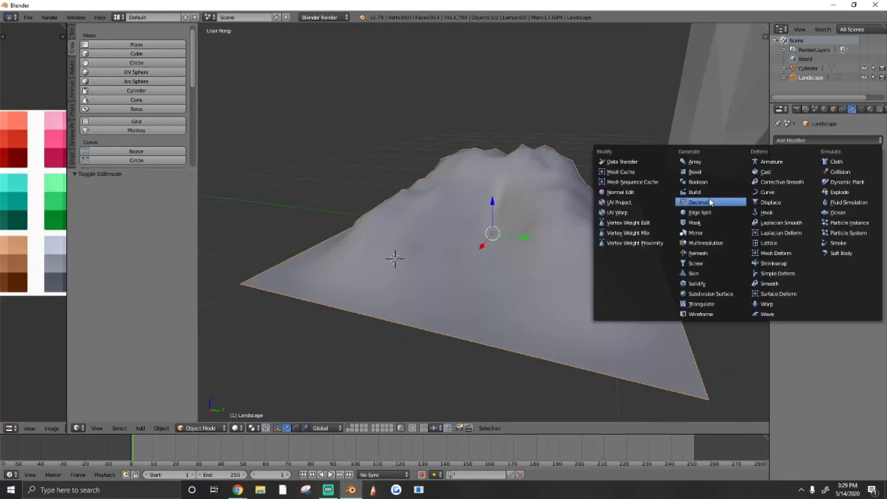
click(710, 202)
Shade all the landscape's faces flat in Edit Mode and return to Object Mode.
click(199, 428)
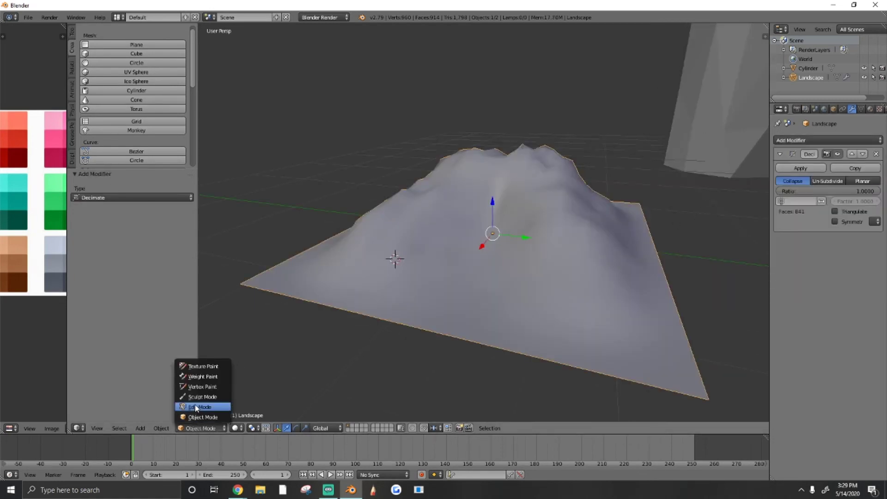
click(203, 410)
click(72, 77)
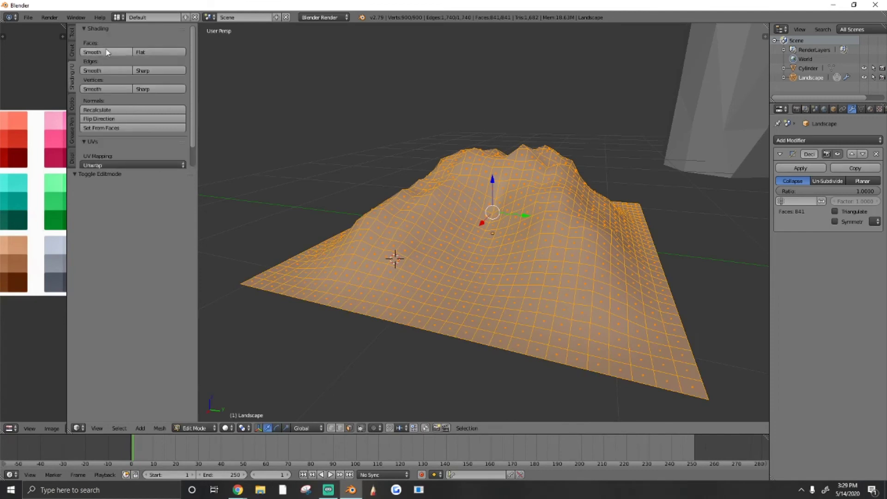
key(Tab)
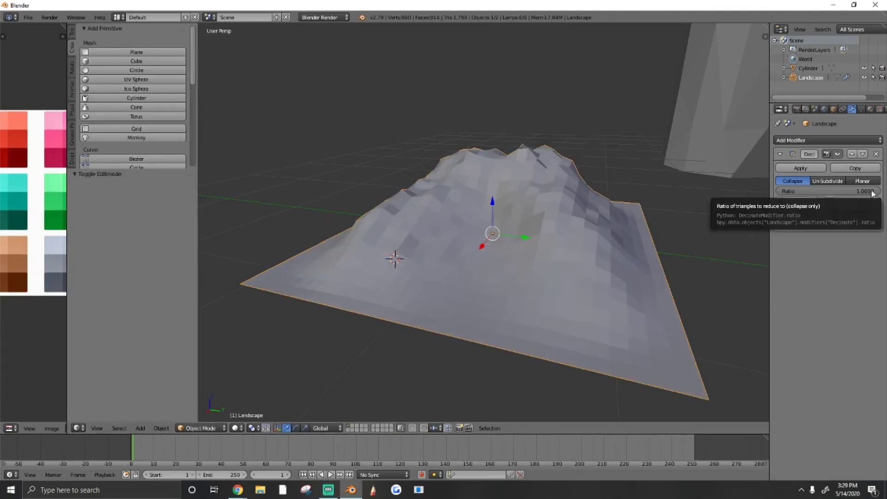
Reduce the landscape's Decimate ratio to 0.0917 and apply the modifier.
drag(873, 193, 787, 193)
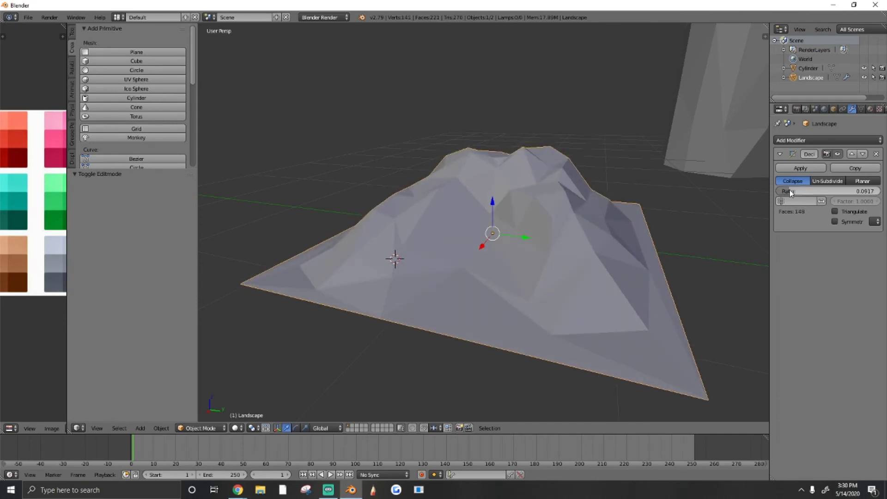
click(800, 168)
key(Tab)
key(Tab)
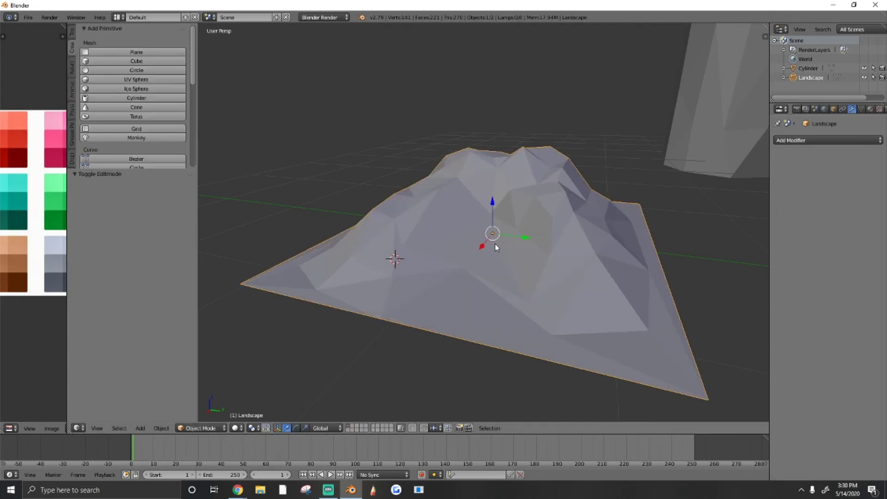
Enter Sculpt Mode on the landscape and choose the Grab brush.
key(a)
key(a)
right_click(429, 279)
click(201, 428)
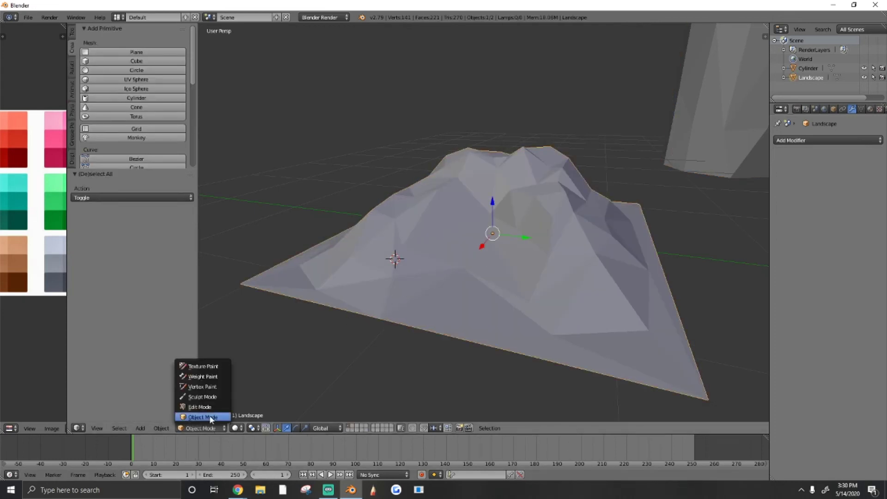
click(212, 396)
click(125, 63)
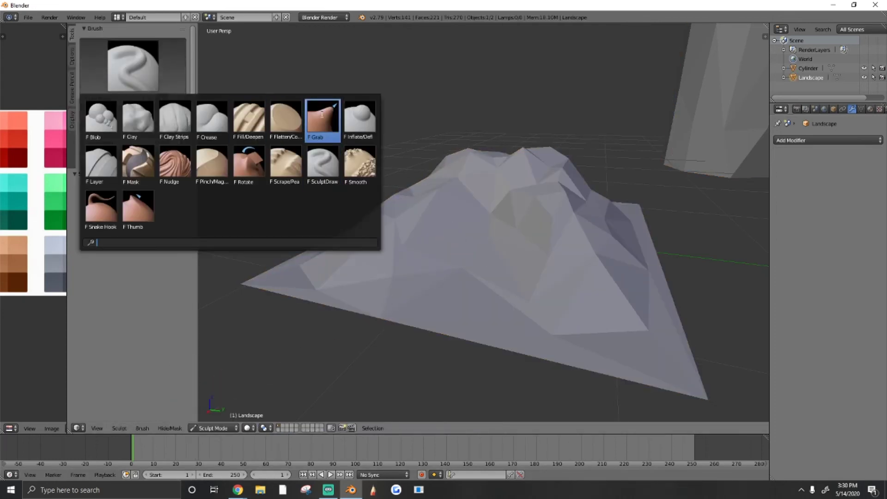
click(322, 117)
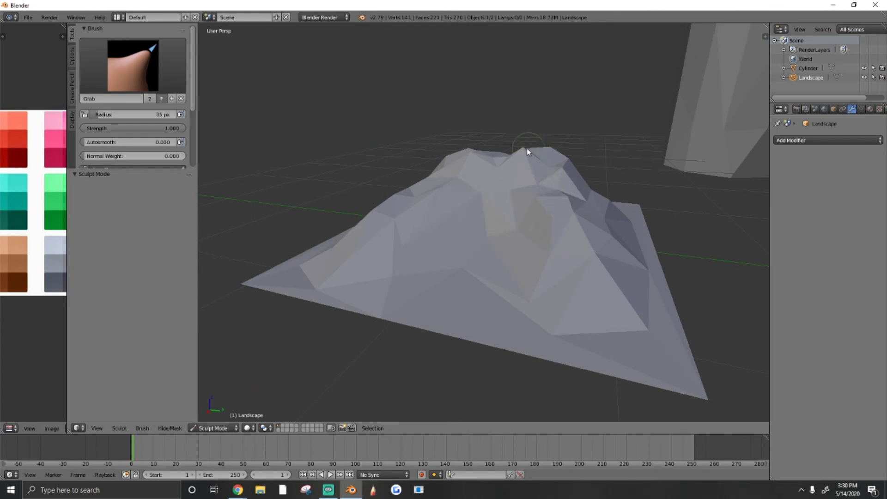
Reshape the landscape's peaks and lower slopes with Grab strokes, keeping the brush strength at 1.000.
drag(557, 151, 551, 146)
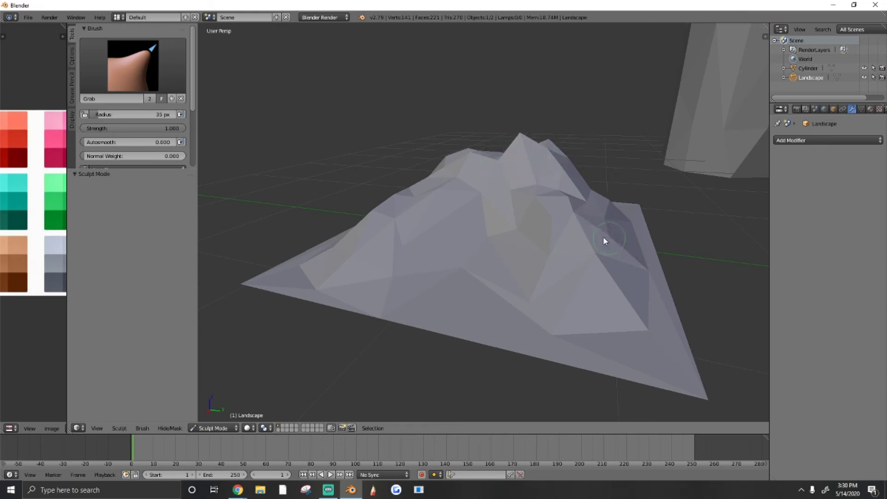
drag(635, 320, 622, 313)
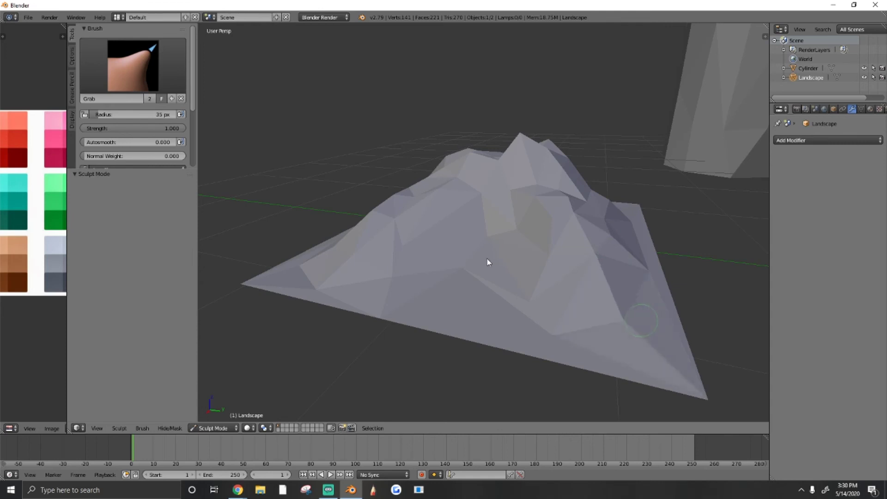
mouse_move(534, 332)
mouse_down()
mouse_move(555, 328)
mouse_move(531, 332)
mouse_up()
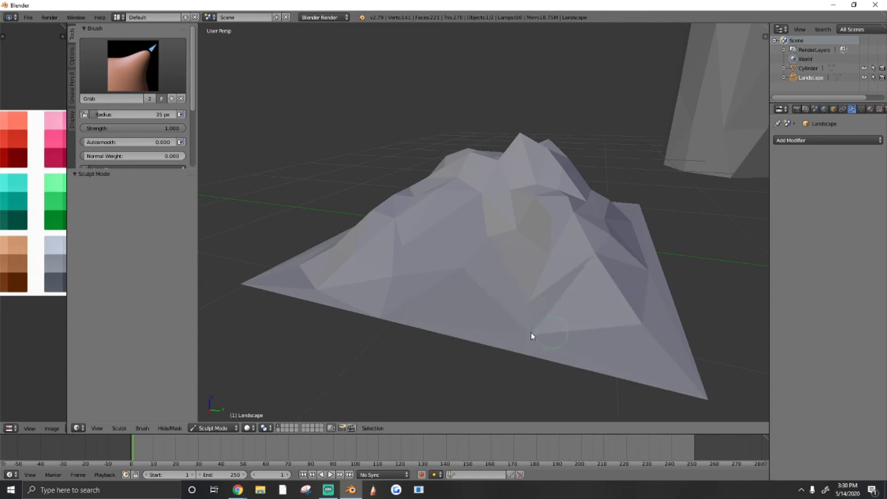
mouse_move(408, 299)
mouse_down()
mouse_move(402, 274)
mouse_move(302, 265)
mouse_up()
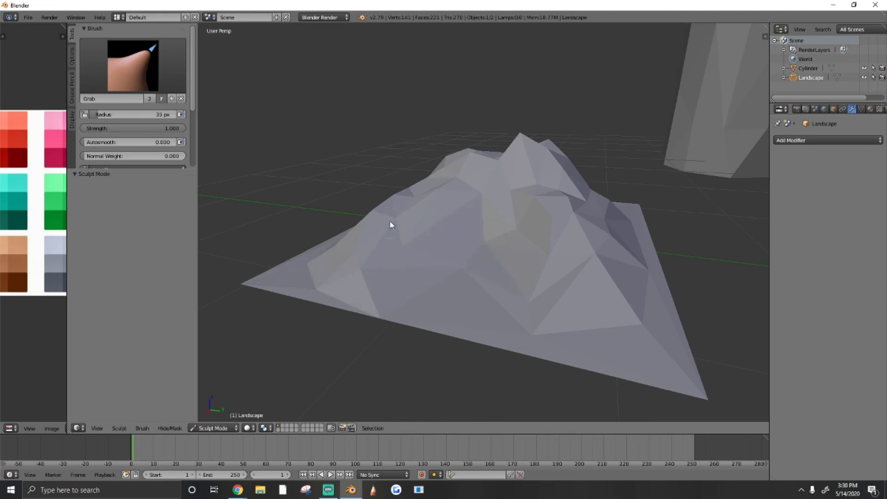
drag(389, 238, 388, 257)
mouse_move(482, 197)
mouse_down()
mouse_move(452, 198)
mouse_move(455, 180)
mouse_up()
scroll(479, 171, up, 2)
middle_drag(479, 171, 452, 183)
key(shift+f)
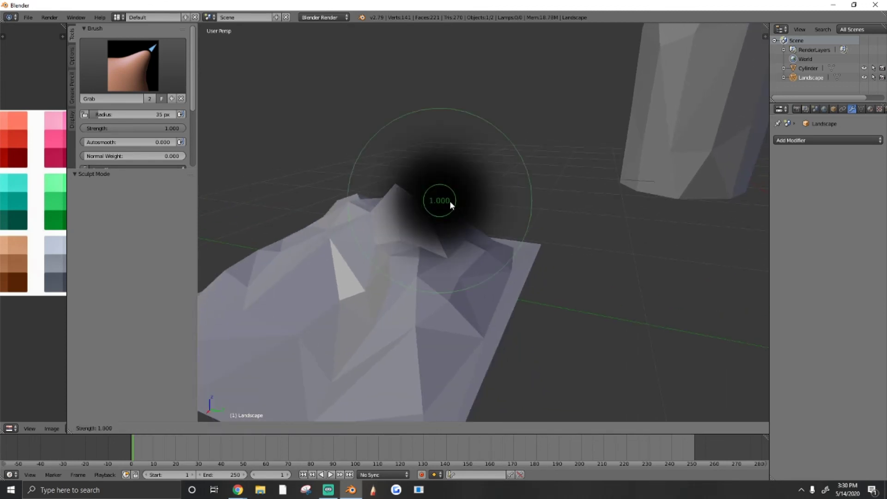
click(450, 201)
Return to Object Mode and scale the landscape up uniformly by 3.037.
click(215, 429)
click(216, 418)
key(shift+f)
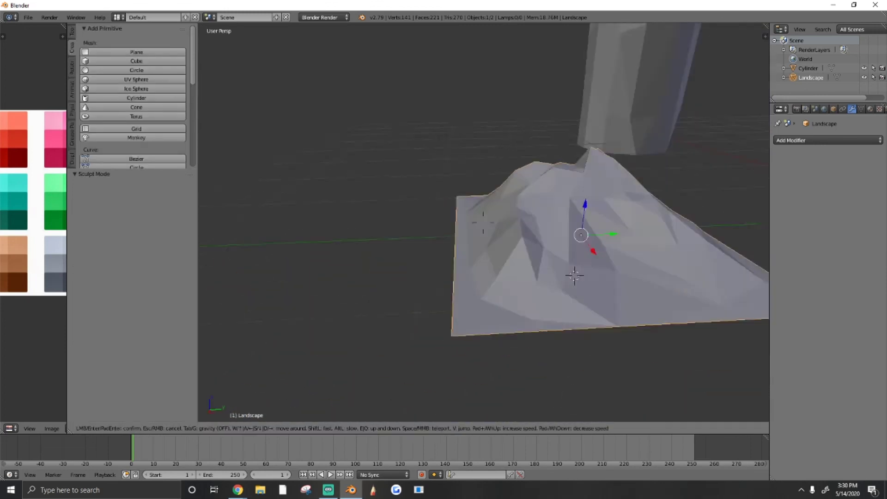
click(571, 249)
key(s)
click(711, 272)
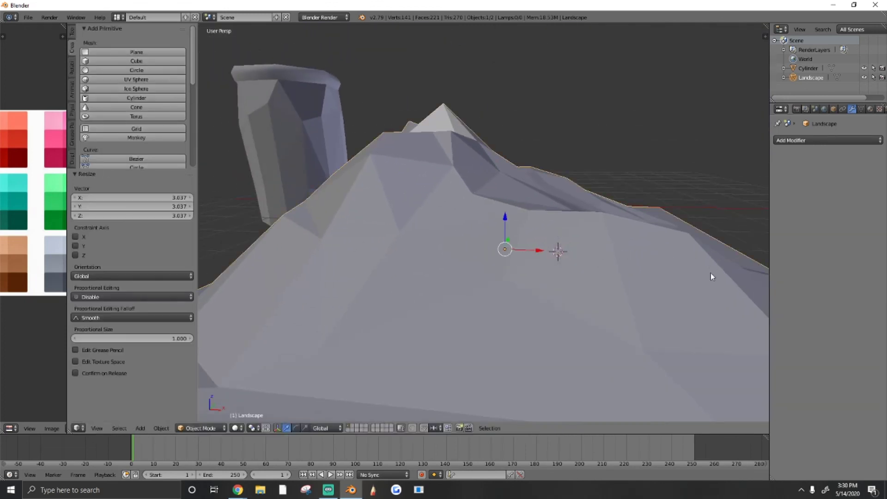
Deselect the landscape, select the cylinder, and move it 6.448 units along the X axis.
key(shift+f)
key(s)
key(d)
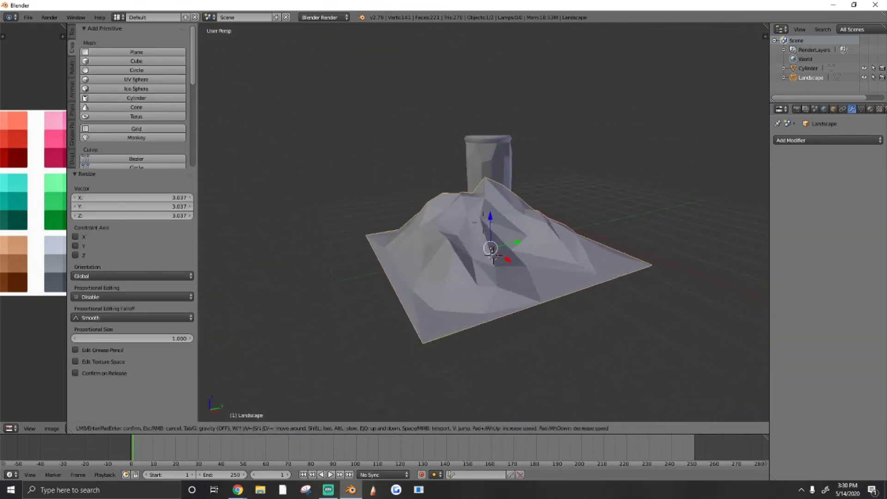
key(w)
key(Return)
key(a)
scroll(484, 222, down, 2)
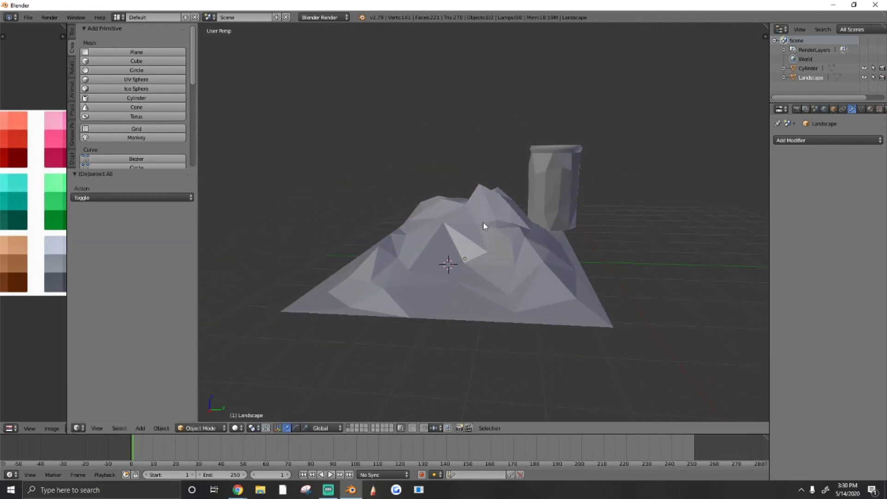
right_click(560, 202)
key(shift+f)
key(e)
key(a)
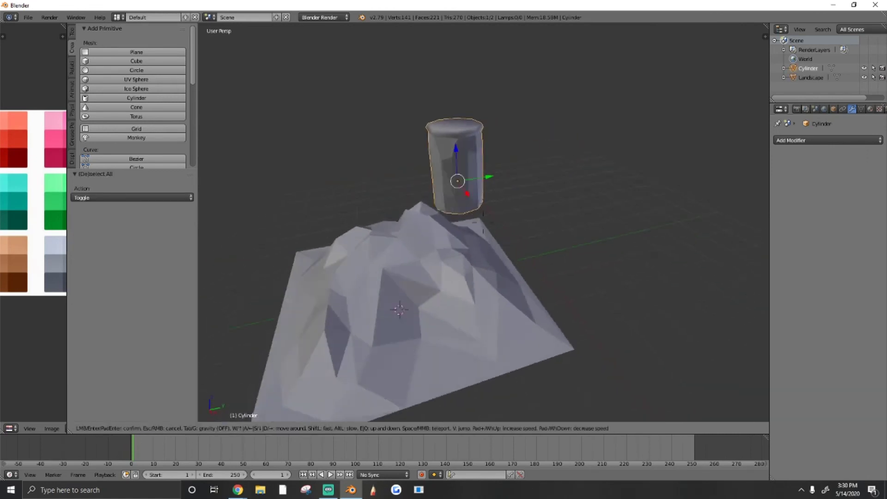
click(483, 222)
drag(466, 213, 578, 257)
Scale the cylinder by 0.476 along Z and view it beside the landscape from a low angle.
key(s)
key(z)
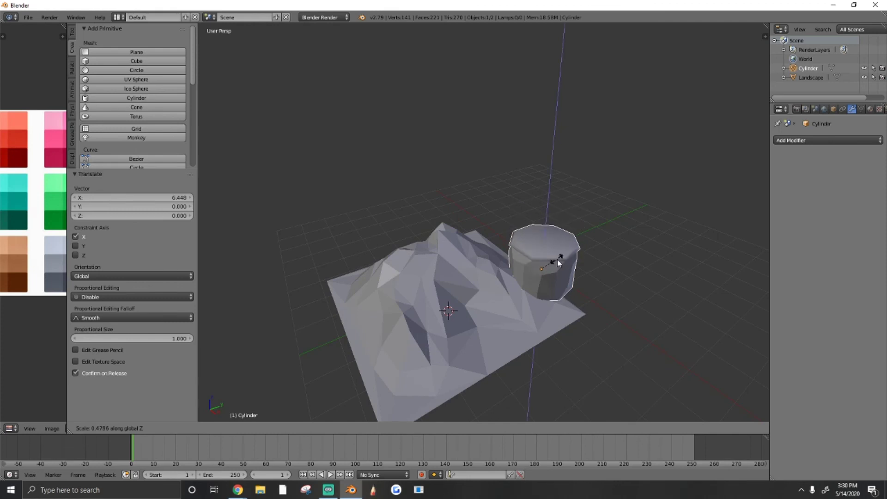
click(556, 260)
key(shift+f)
key(d)
key(s)
key(d)
key(q)
key(w)
click(483, 221)
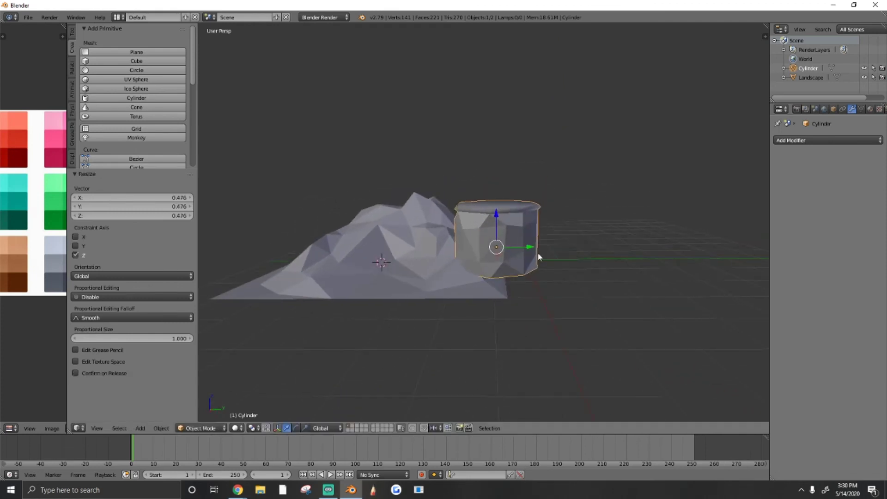
Move the cylinder along Y clear of the landscape and stretch it taller along Z.
drag(539, 255, 594, 256)
key(s)
key(z)
click(631, 266)
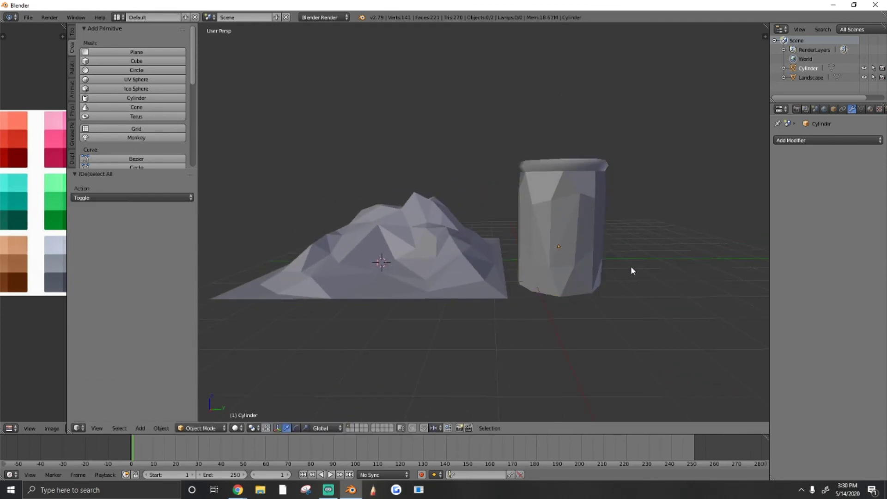
key(a)
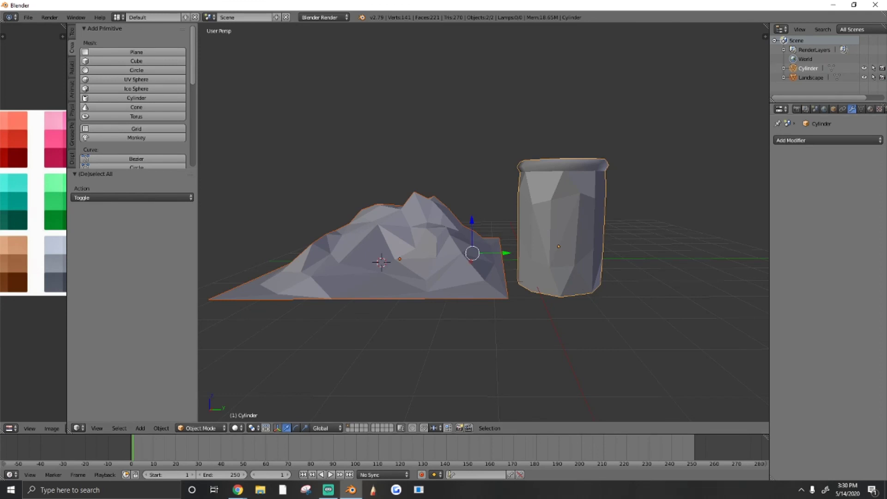